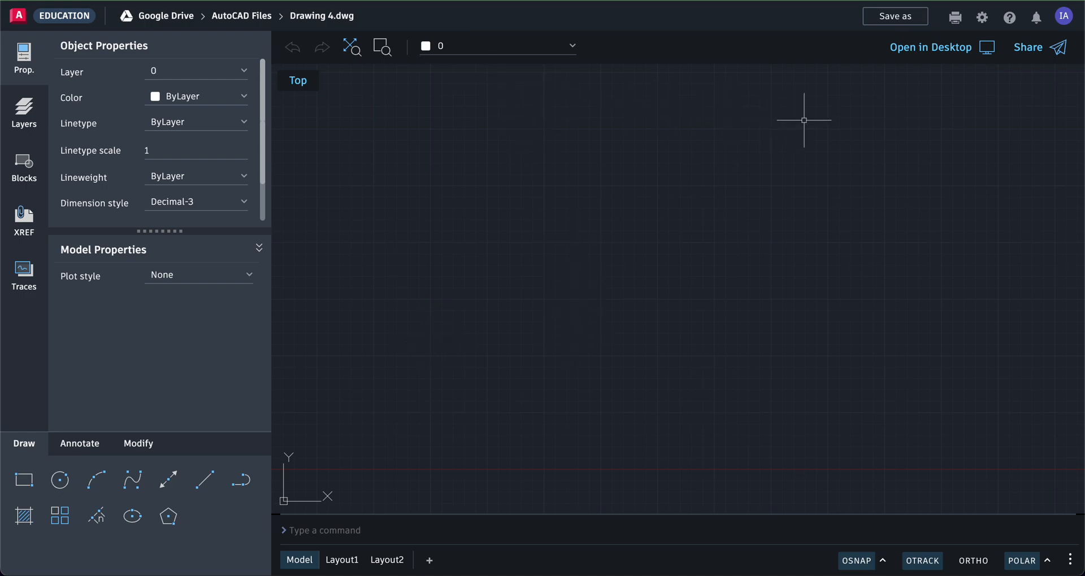
- Save the drawing under the name Chamfer in the AutoCAD Files folder on Google Drive
{"action": "left_click", "coordinate": [903, 17]}
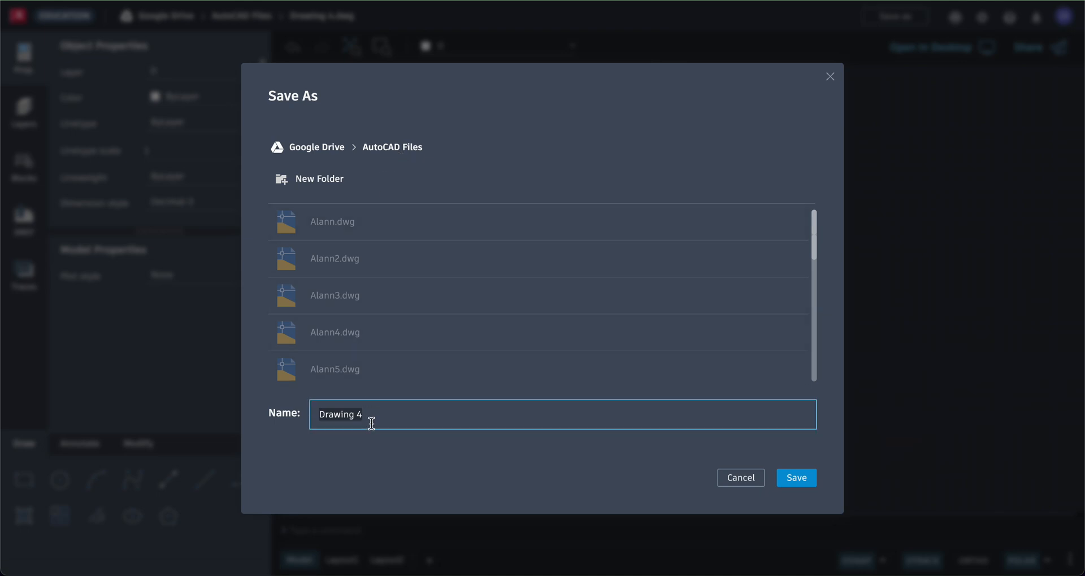
{"action": "type", "text": "Chamfer"}
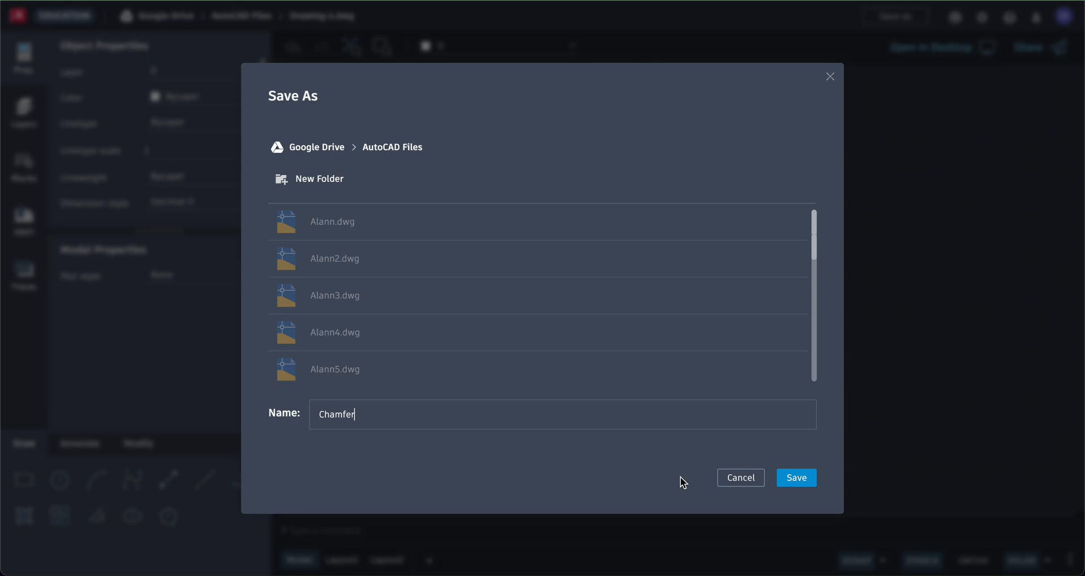
{"action": "left_click", "coordinate": [797, 478]}
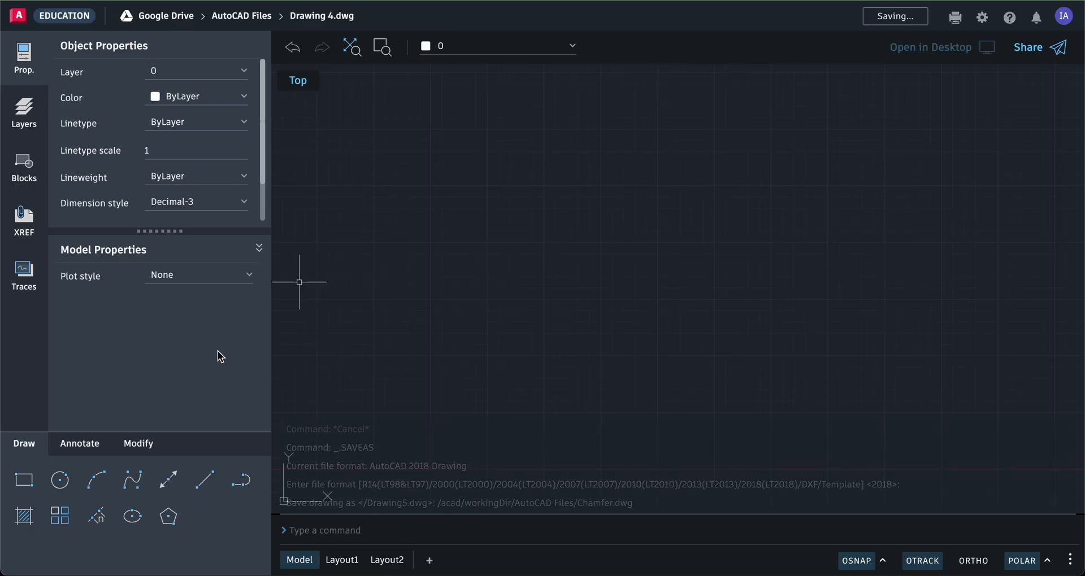
- Draw a 10 by 10 square with the Rectangle tool in the empty drawing area
{"action": "left_click", "coordinate": [23, 480]}
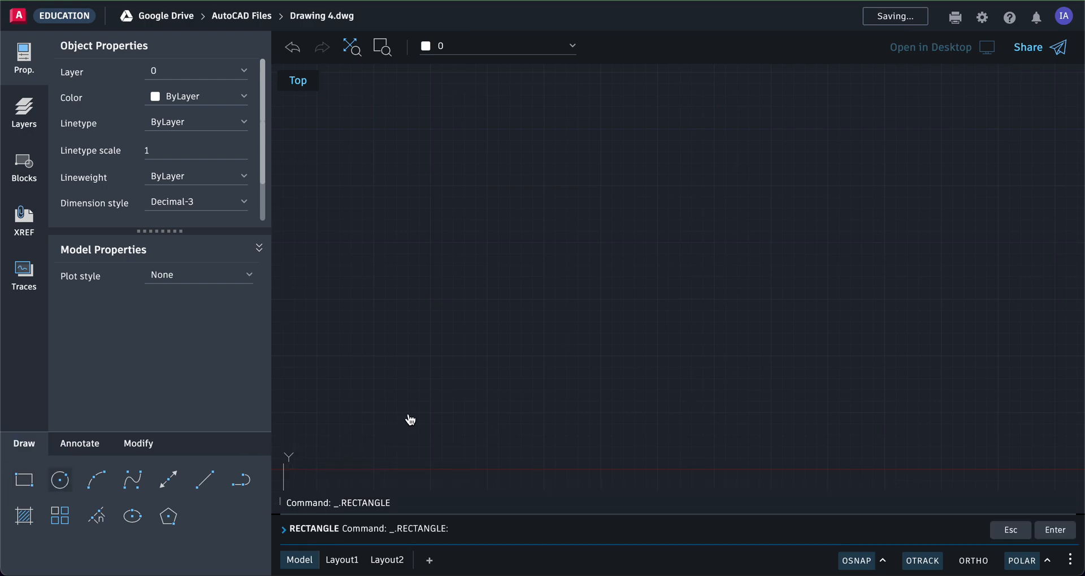
{"action": "left_click", "coordinate": [464, 379]}
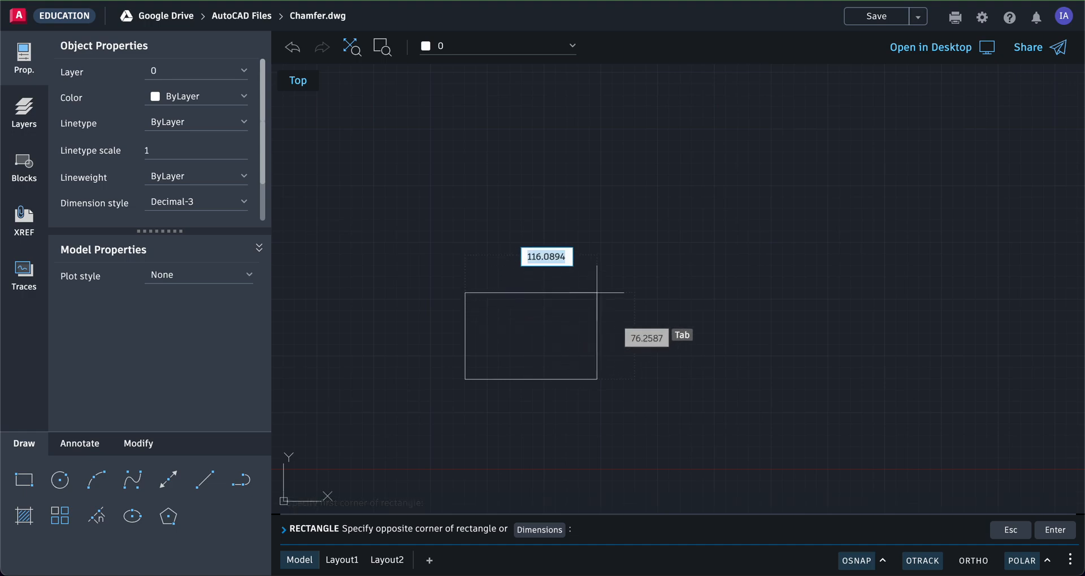
{"action": "type", "text": "10"}
{"action": "key", "text": "Tab"}
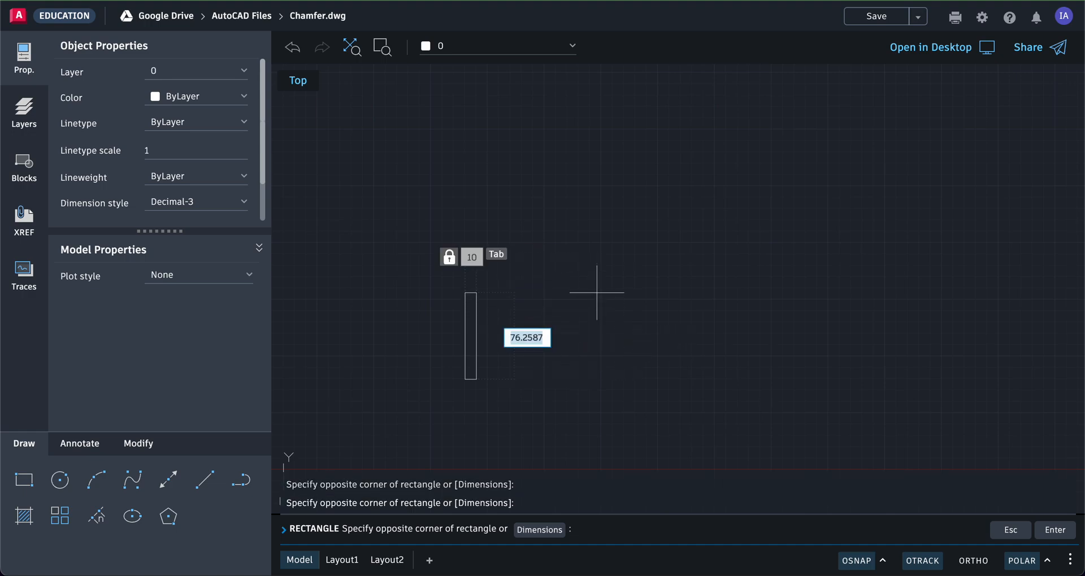
{"action": "type", "text": "10"}
{"action": "key", "text": "Return"}
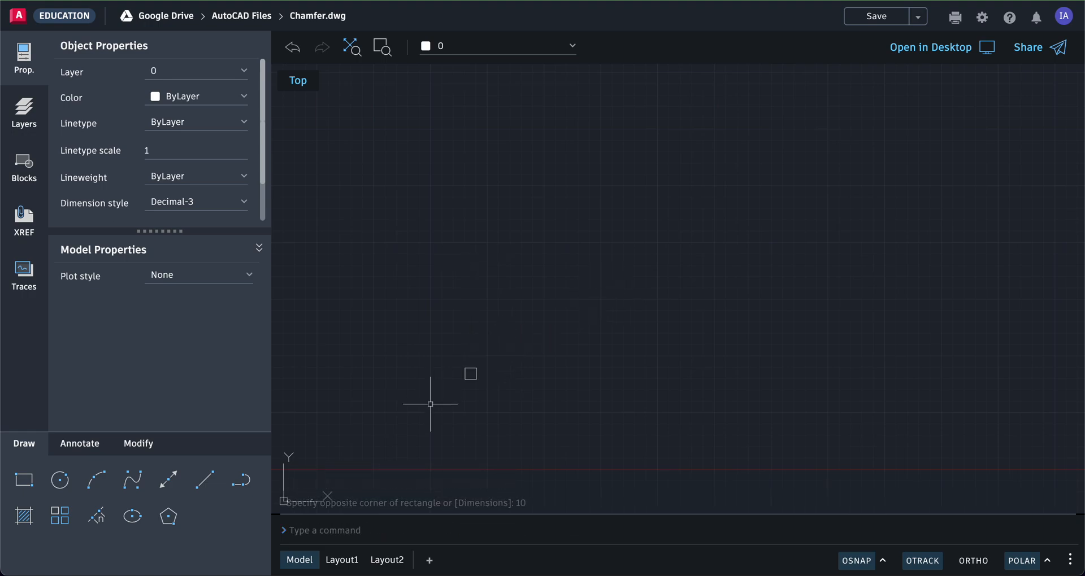
- Chamfer the square's upper-right corner with both chamfer distances set to 1
{"action": "scroll", "coordinate": [462, 390], "scroll_direction": "down", "scroll_amount": 1}
{"action": "scroll", "coordinate": [463, 391], "scroll_direction": "up", "scroll_amount": 10}
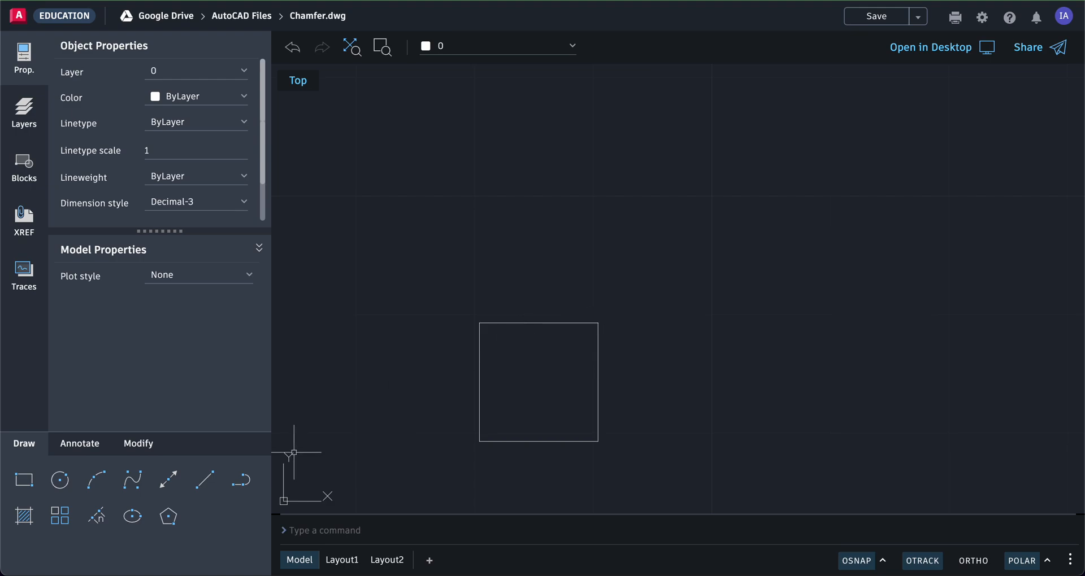
{"action": "left_click", "coordinate": [138, 445]}
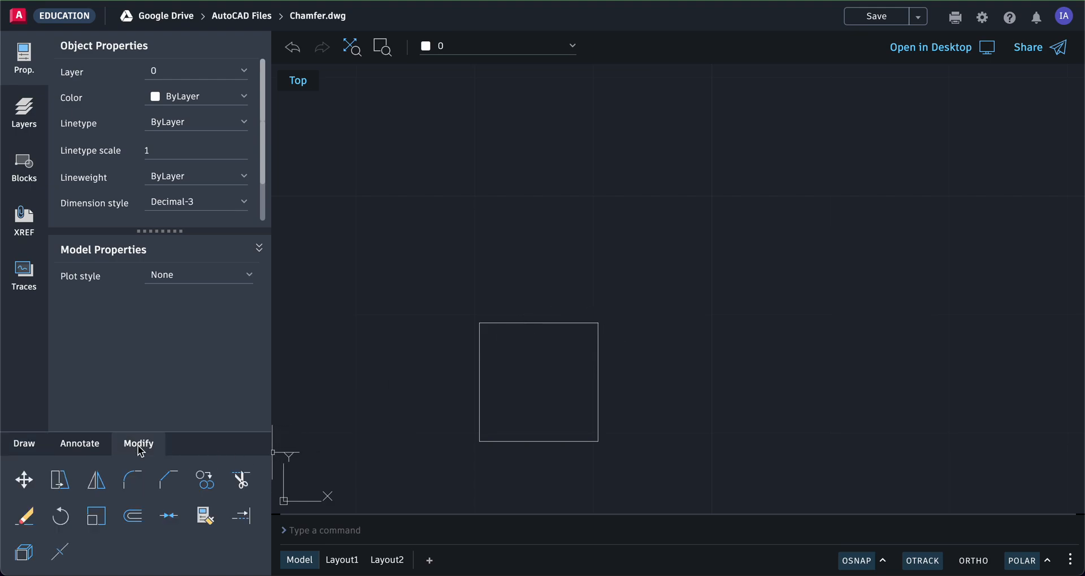
{"action": "left_click", "coordinate": [169, 489]}
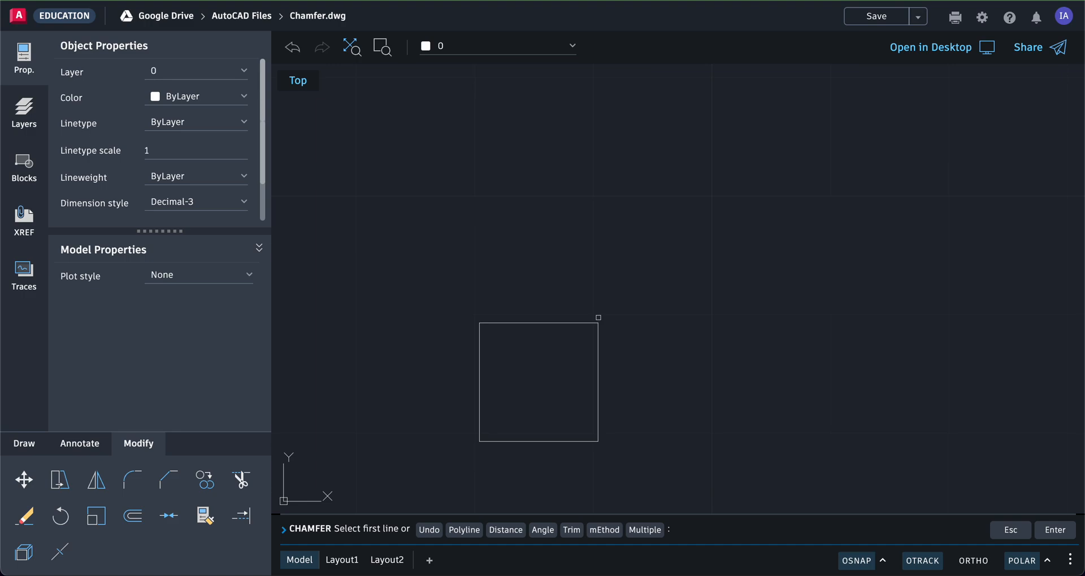
{"action": "left_click", "coordinate": [509, 531]}
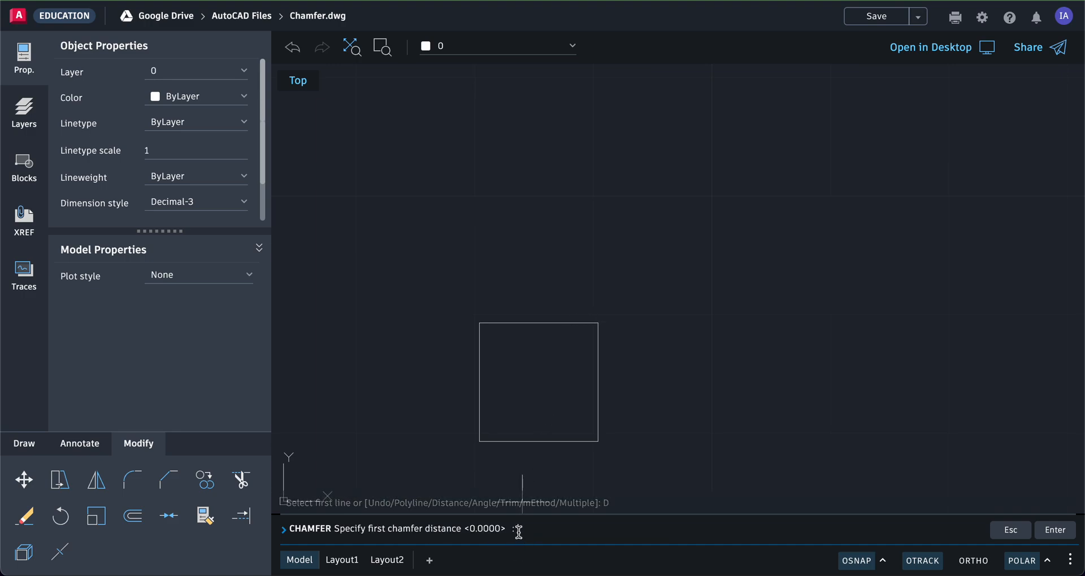
{"action": "type", "text": "1"}
{"action": "key", "text": "Return"}
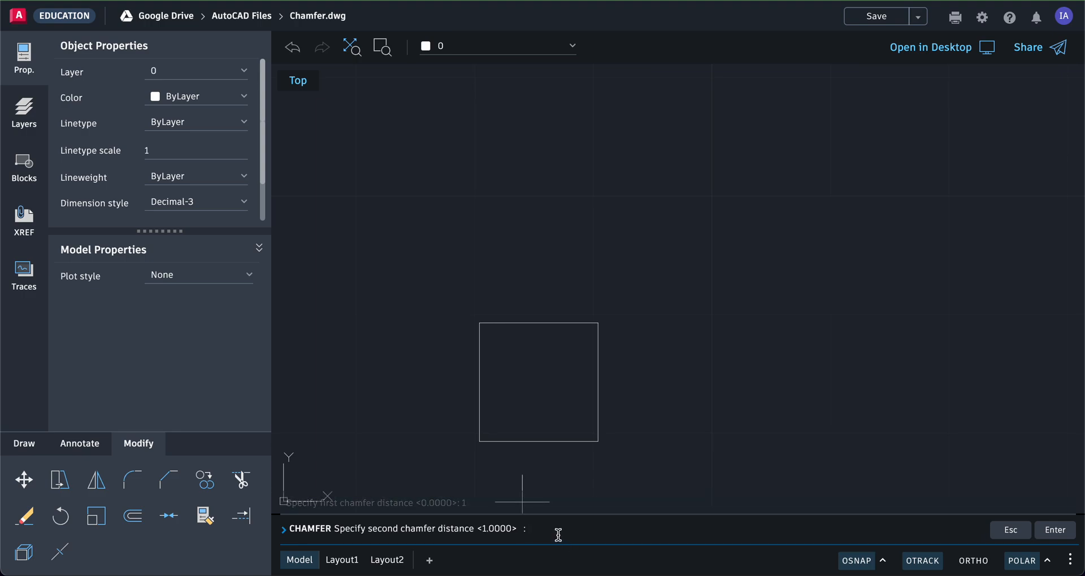
{"action": "type", "text": "1"}
{"action": "key", "text": "Return"}
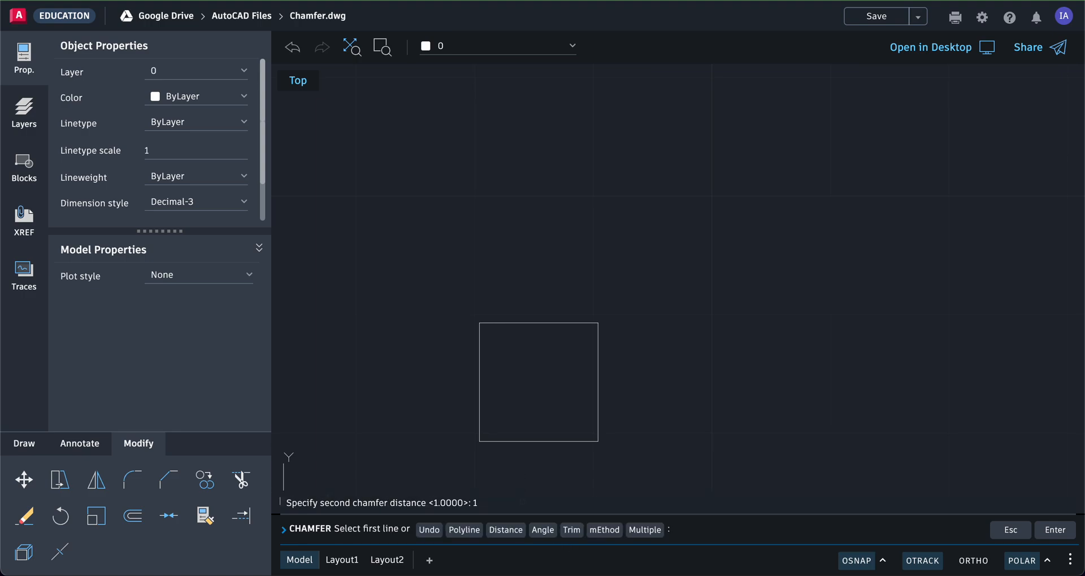
{"action": "left_click", "coordinate": [584, 323]}
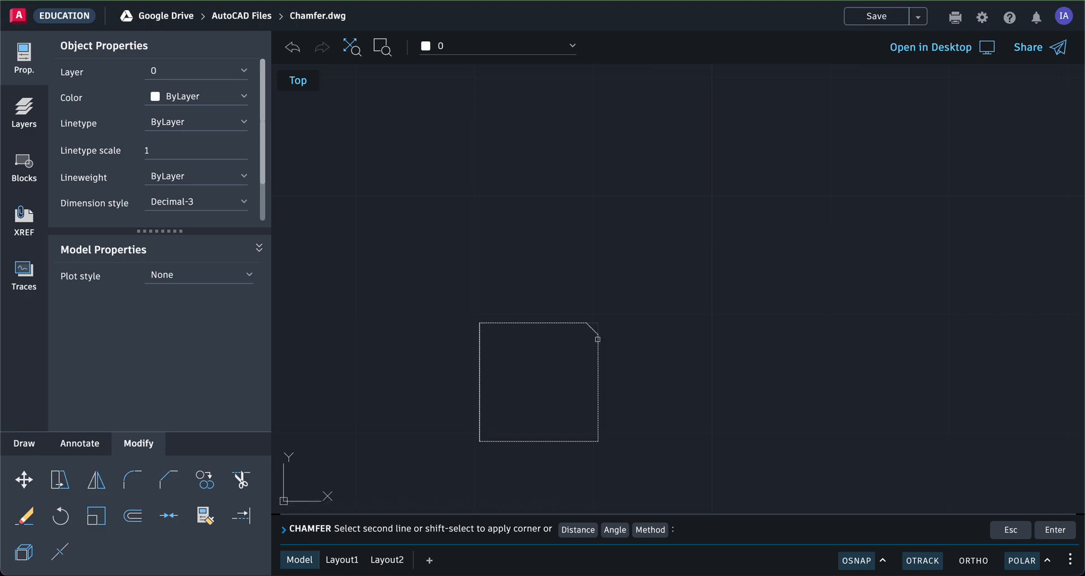
{"action": "left_click", "coordinate": [597, 341]}
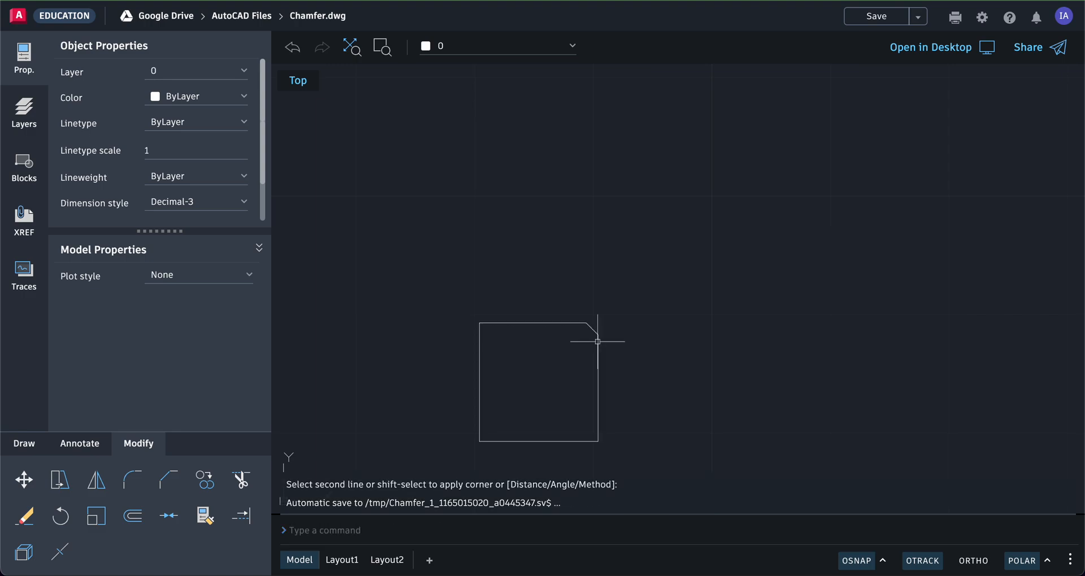
- Copy the chamfered square once, placing the copy level with the original on its right side
{"action": "scroll", "coordinate": [596, 329], "scroll_direction": "up", "scroll_amount": 1}
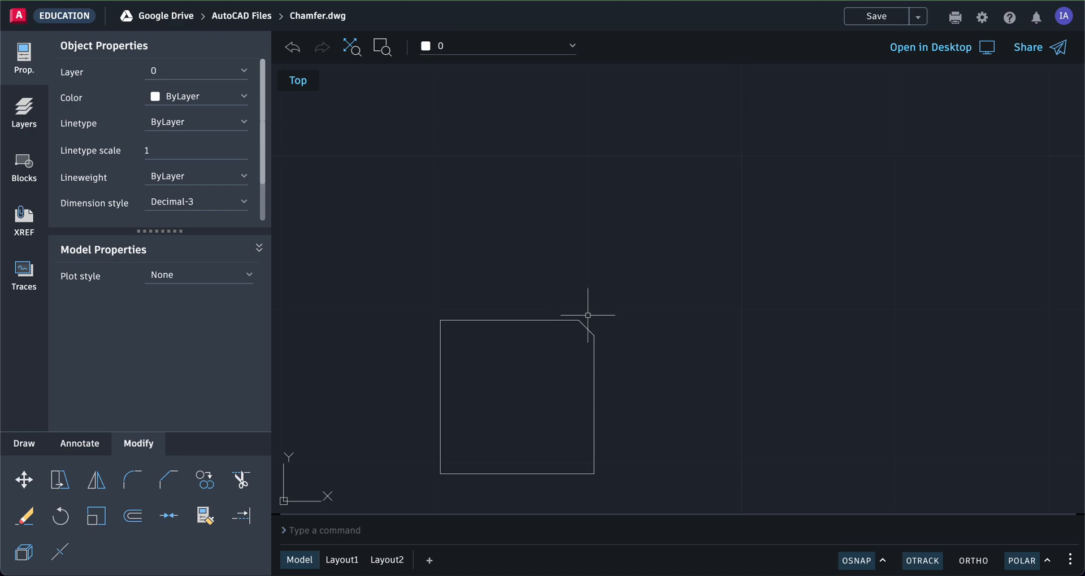
{"action": "scroll", "coordinate": [623, 334], "scroll_direction": "up", "scroll_amount": 1}
{"action": "scroll", "coordinate": [622, 336], "scroll_direction": "down", "scroll_amount": 2}
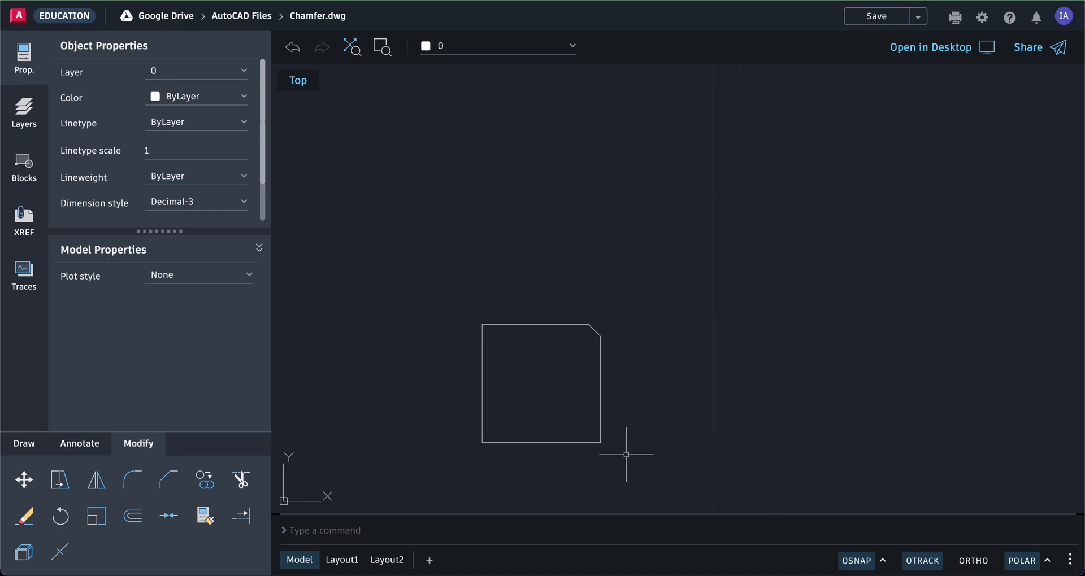
{"action": "type", "text": "c"}
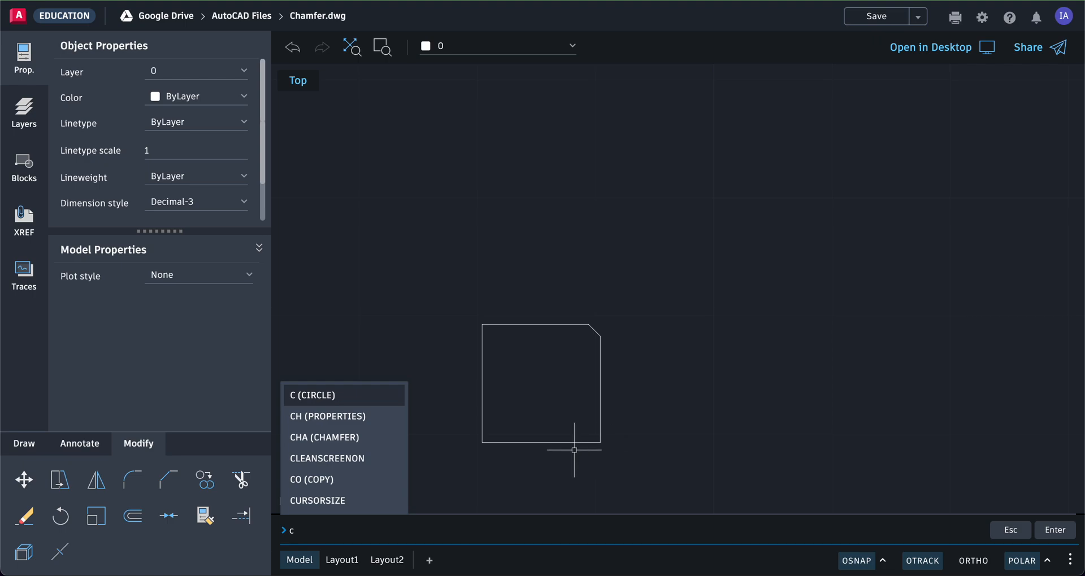
{"action": "key", "text": "Escape"}
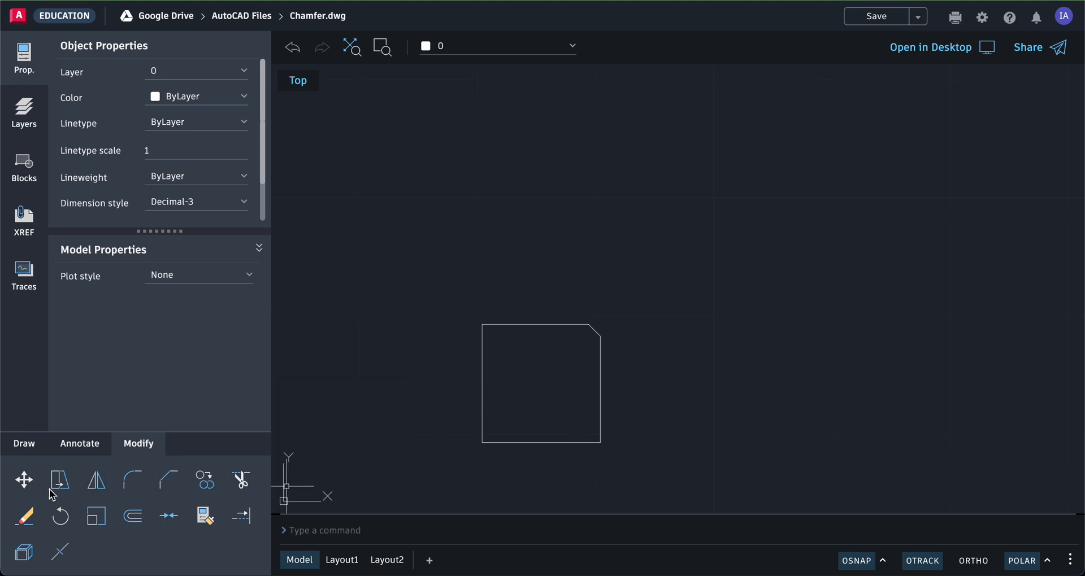
{"action": "left_click", "coordinate": [206, 482]}
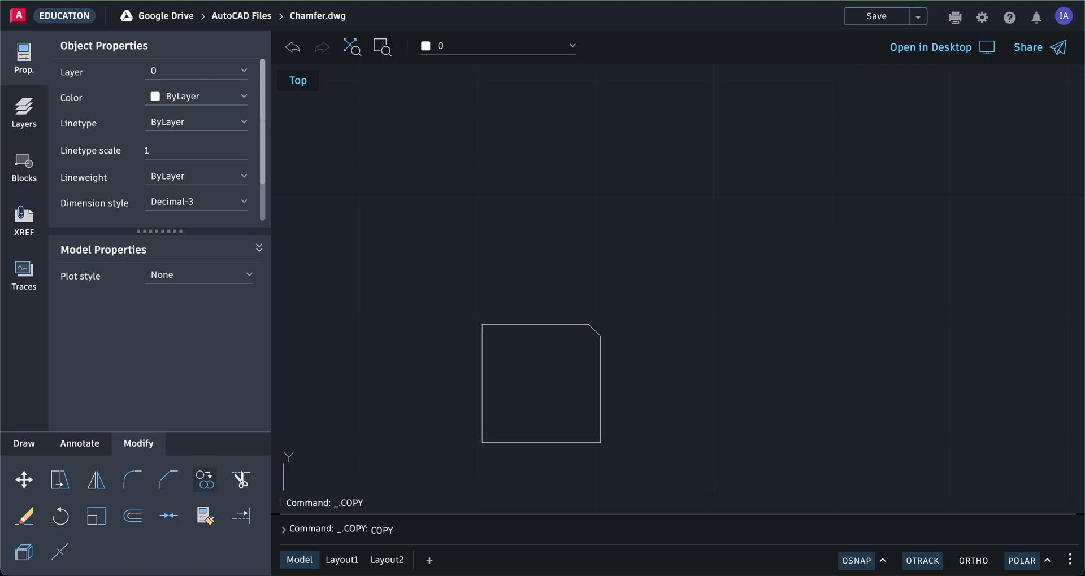
{"action": "left_click", "coordinate": [562, 442]}
{"action": "key", "text": "Return"}
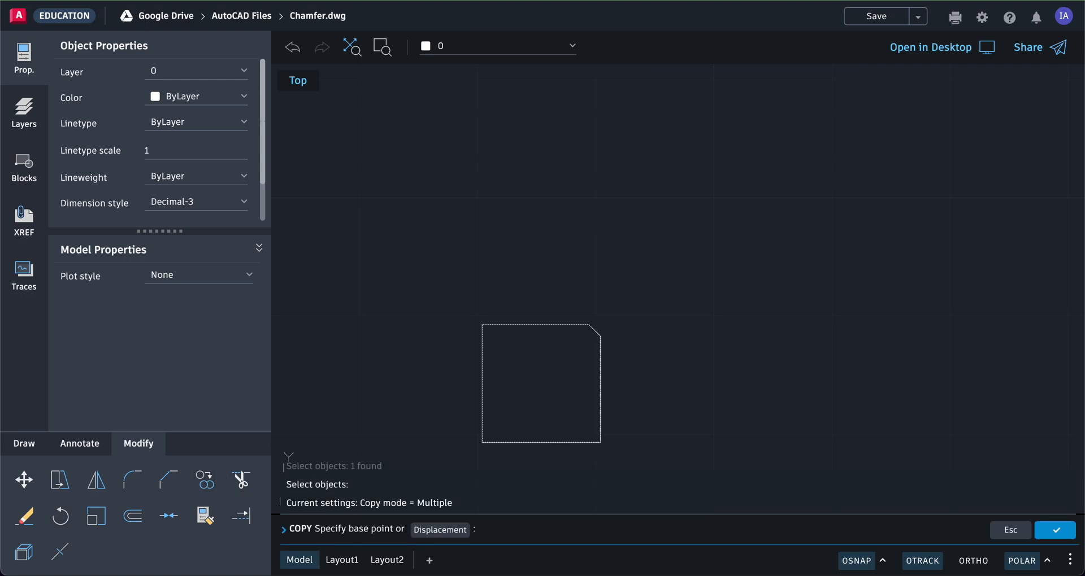
{"action": "left_click", "coordinate": [566, 399]}
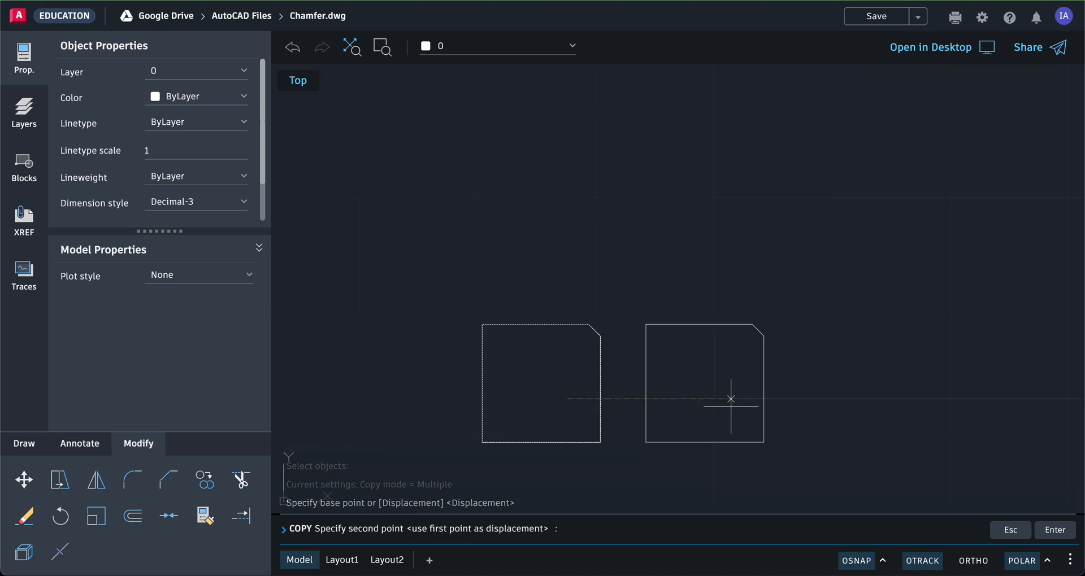
{"action": "left_click", "coordinate": [730, 399]}
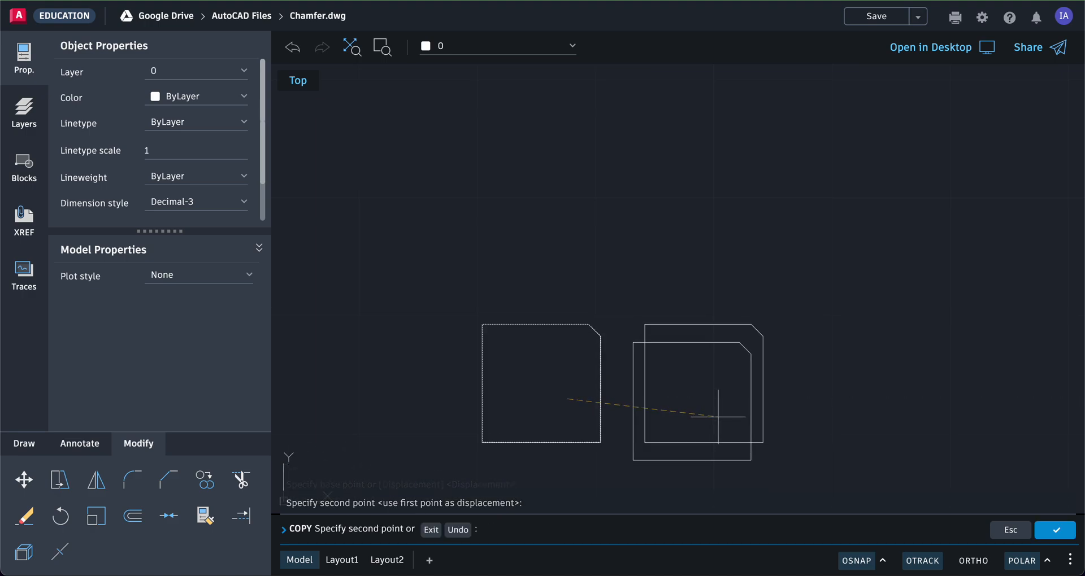
{"action": "key", "text": "Escape"}
{"action": "key", "text": "Escape"}
{"action": "key", "text": "Escape"}
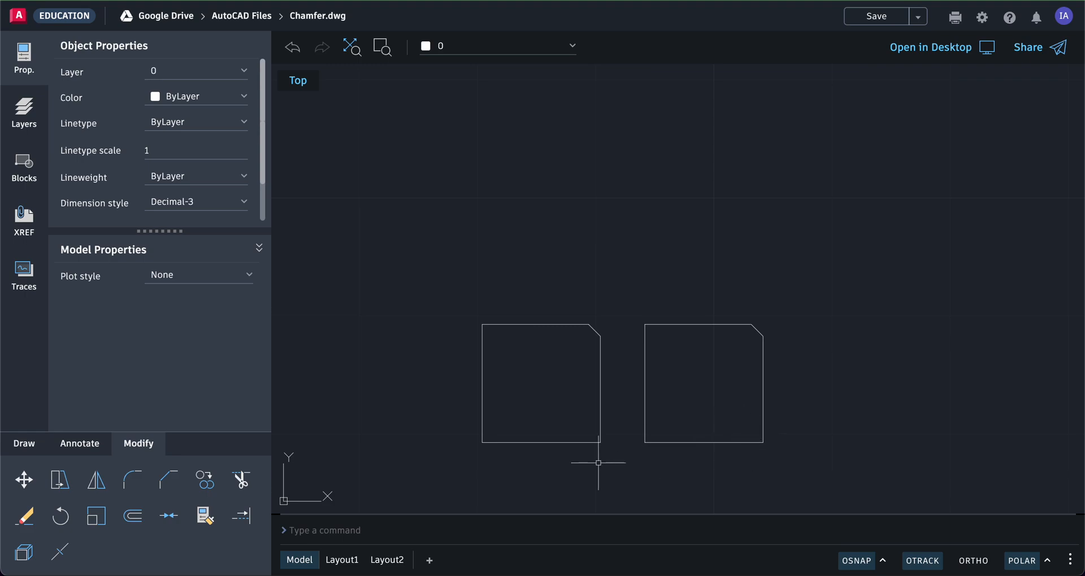
- Chamfer the copied square's lower-right corner with a first distance of 3 on the right edge and a second distance of 2 on the bottom edge
{"action": "left_click", "coordinate": [169, 480]}
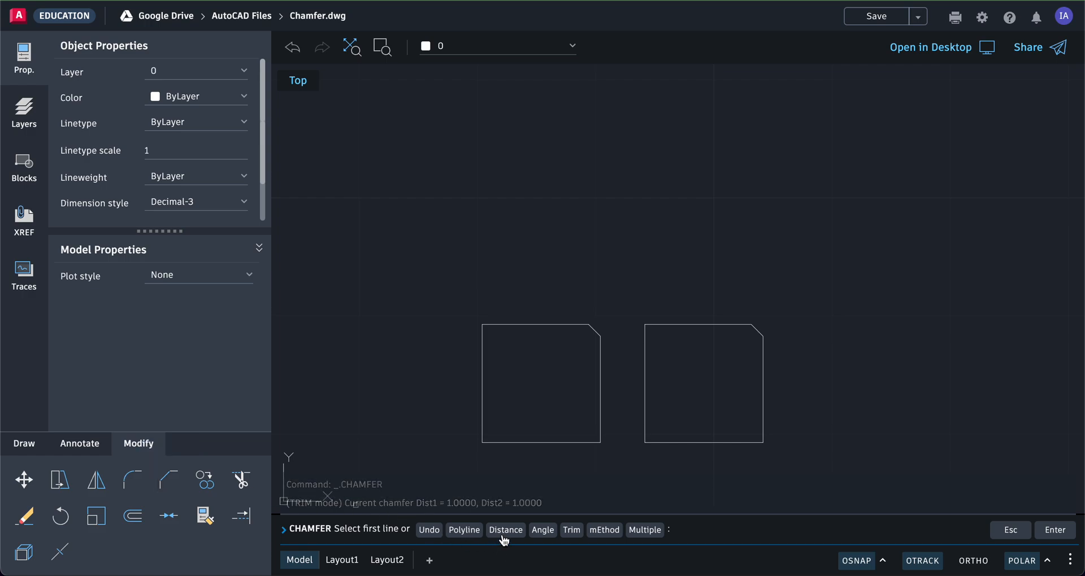
{"action": "left_click", "coordinate": [505, 530]}
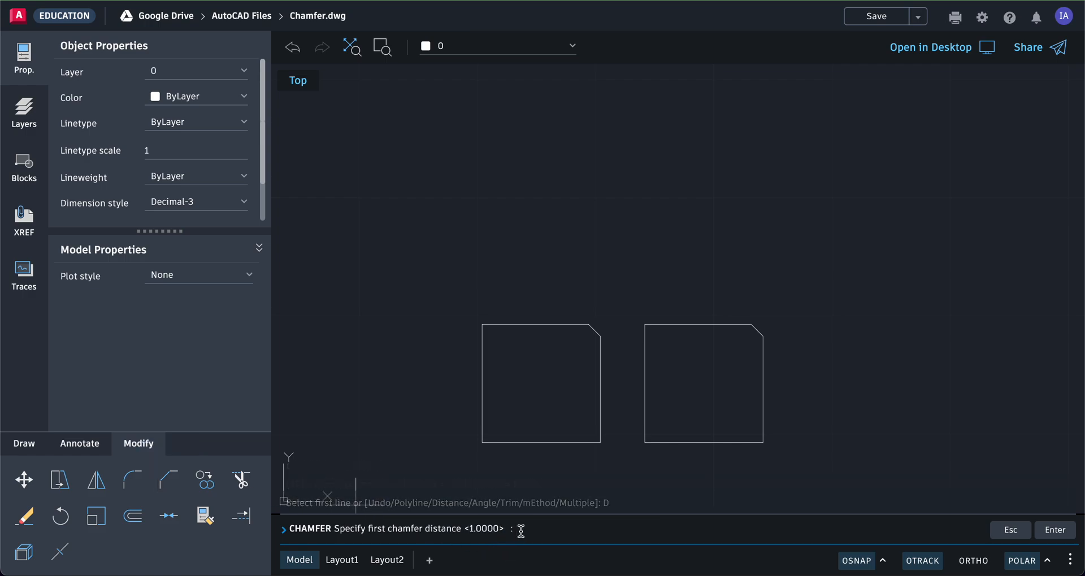
{"action": "type", "text": "3"}
{"action": "key", "text": "Return"}
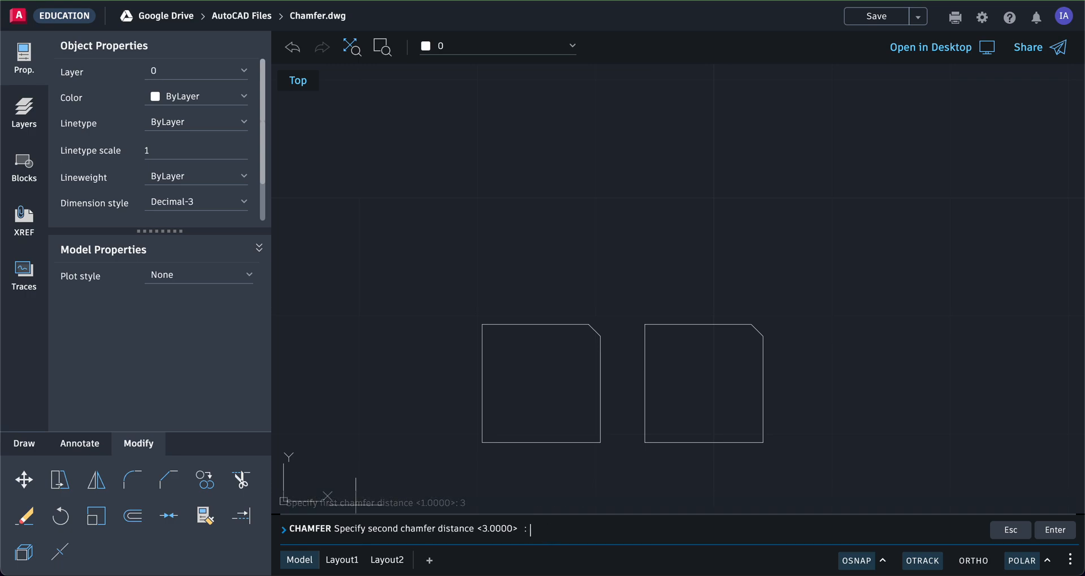
{"action": "type", "text": "2"}
{"action": "key", "text": "Return"}
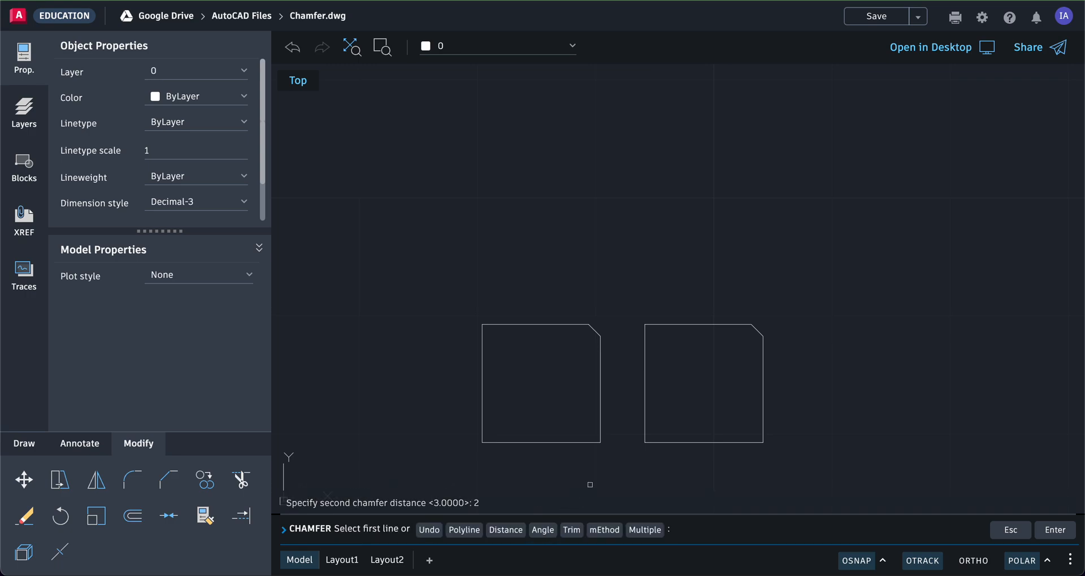
{"action": "left_click", "coordinate": [764, 430]}
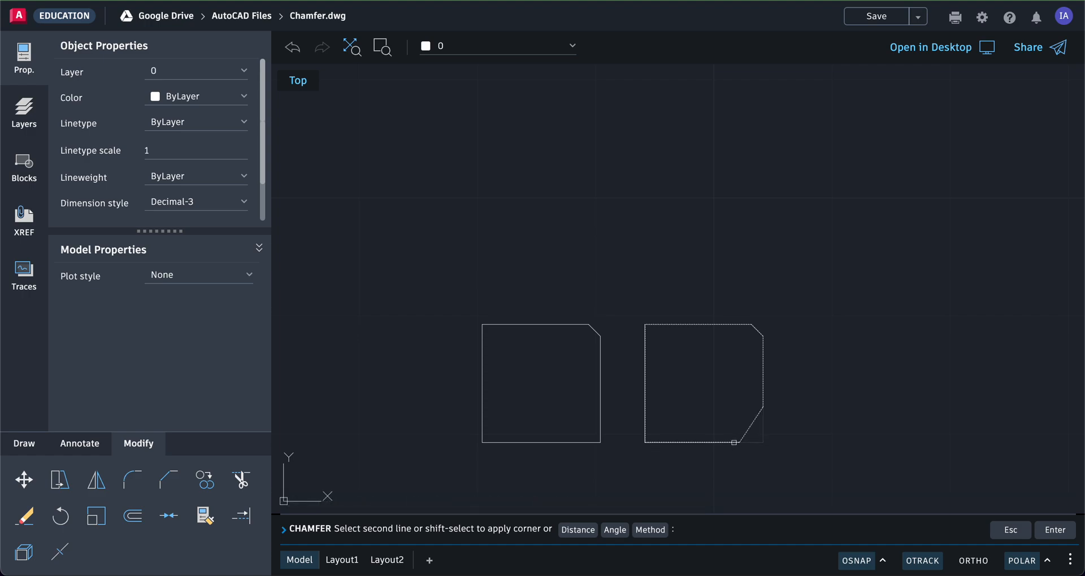
{"action": "left_click", "coordinate": [734, 443]}
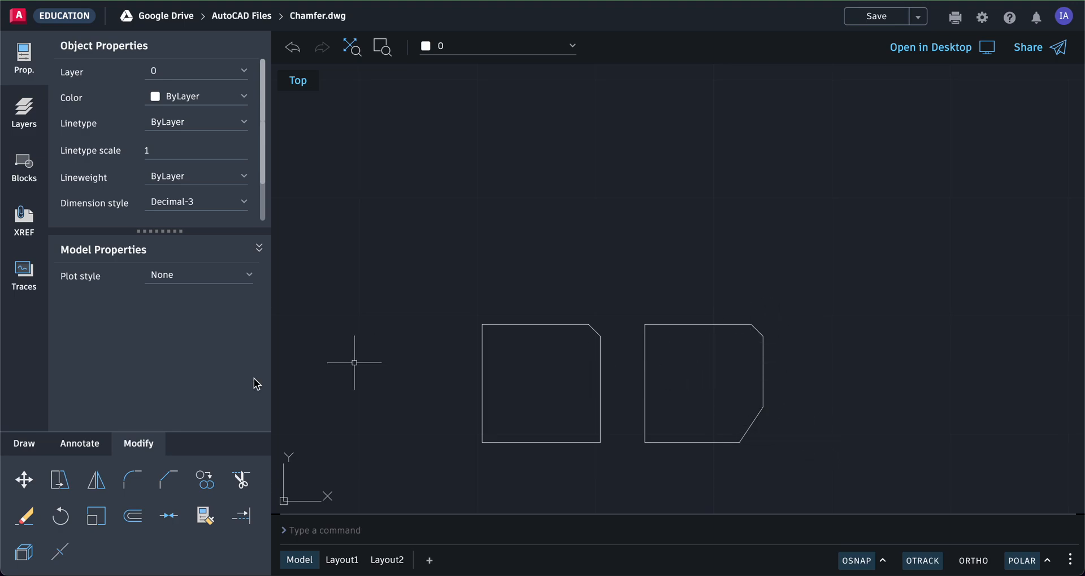
- Draw a 12 by 12 square to the right of the two chamfered squares
{"action": "left_click", "coordinate": [25, 445]}
{"action": "left_click", "coordinate": [31, 480]}
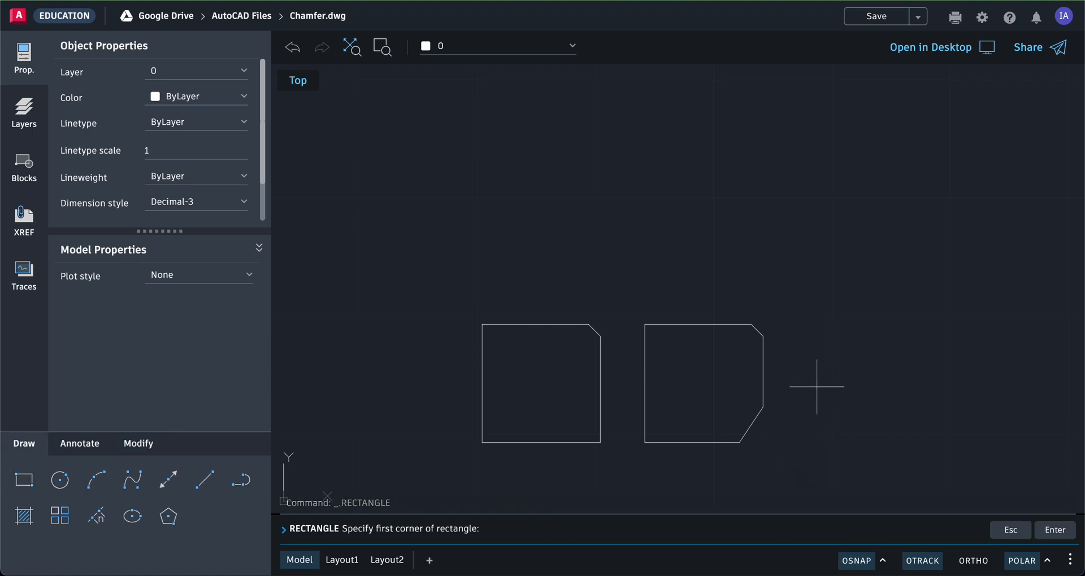
{"action": "left_click", "coordinate": [812, 370]}
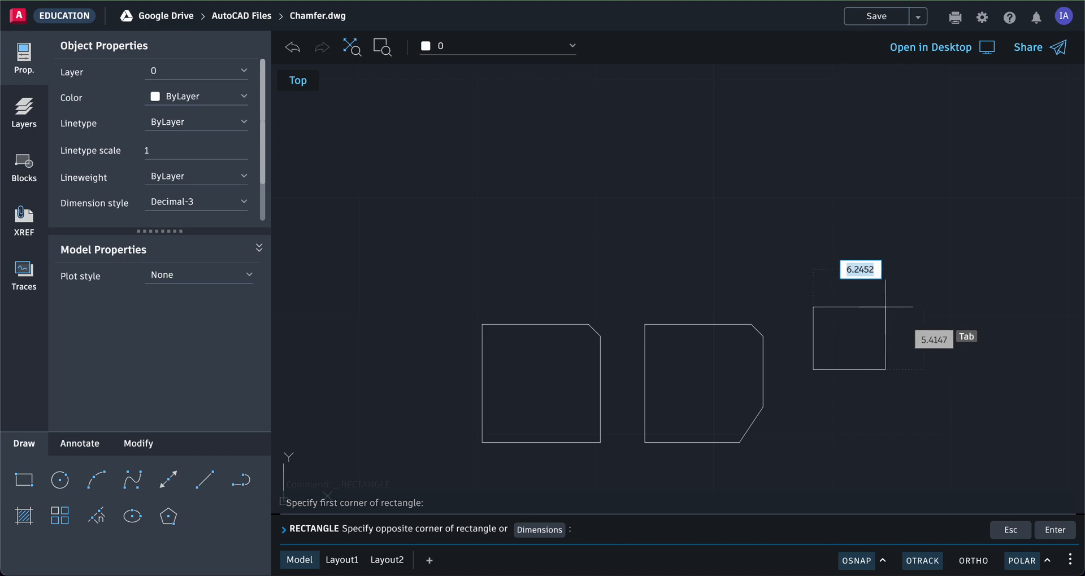
{"action": "type", "text": "12"}
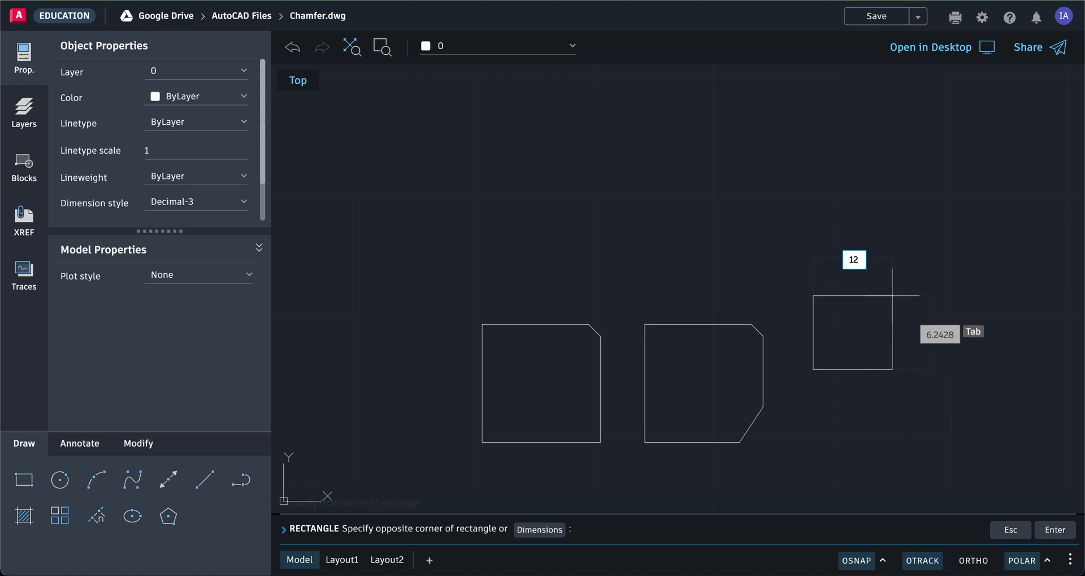
{"action": "key", "text": "Tab"}
{"action": "type", "text": "12"}
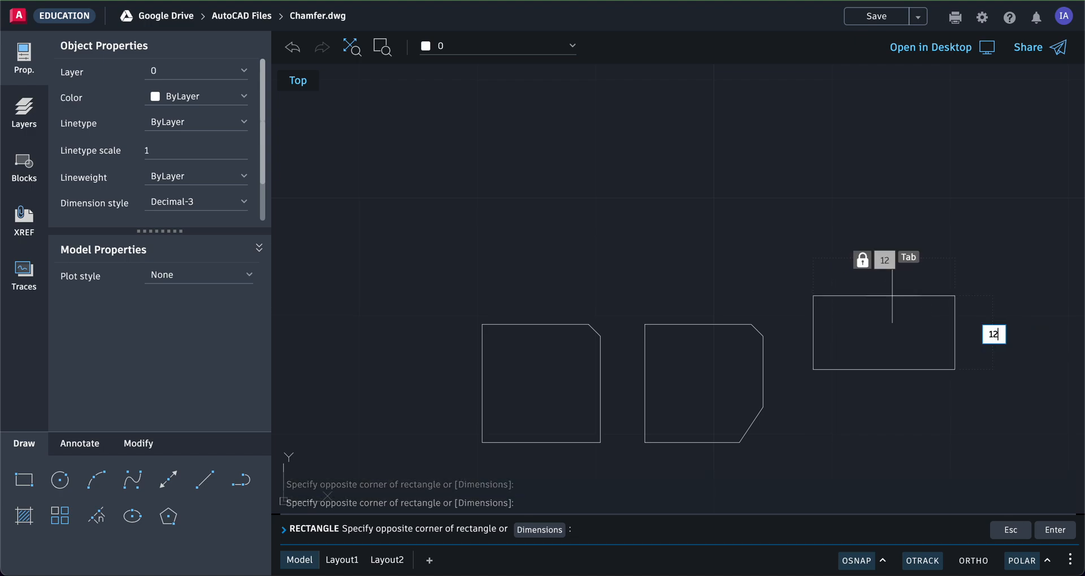
{"action": "key", "text": "Return"}
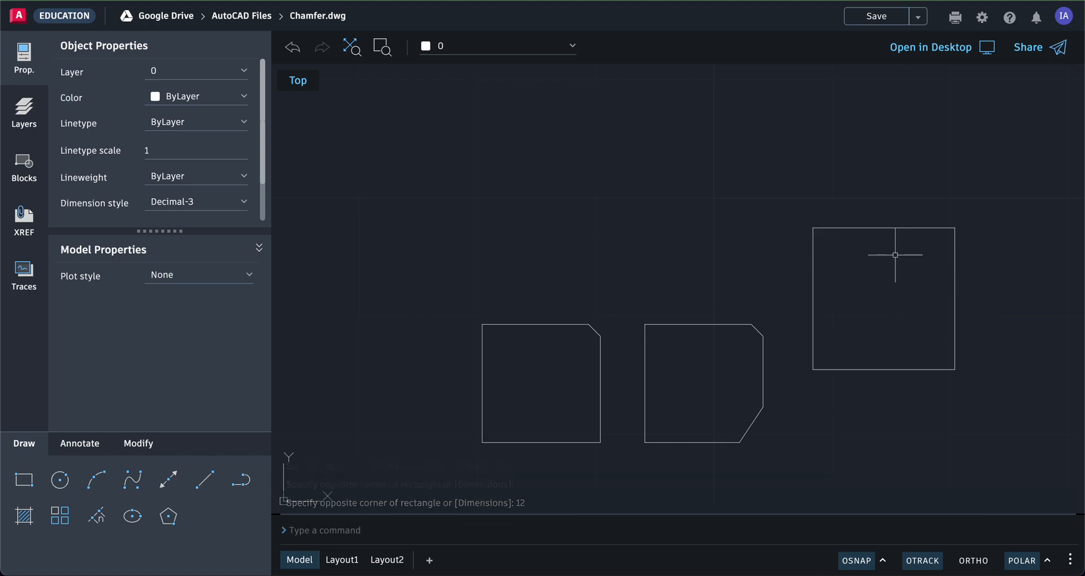
{"action": "left_click", "coordinate": [168, 481]}
{"action": "left_click", "coordinate": [131, 484]}
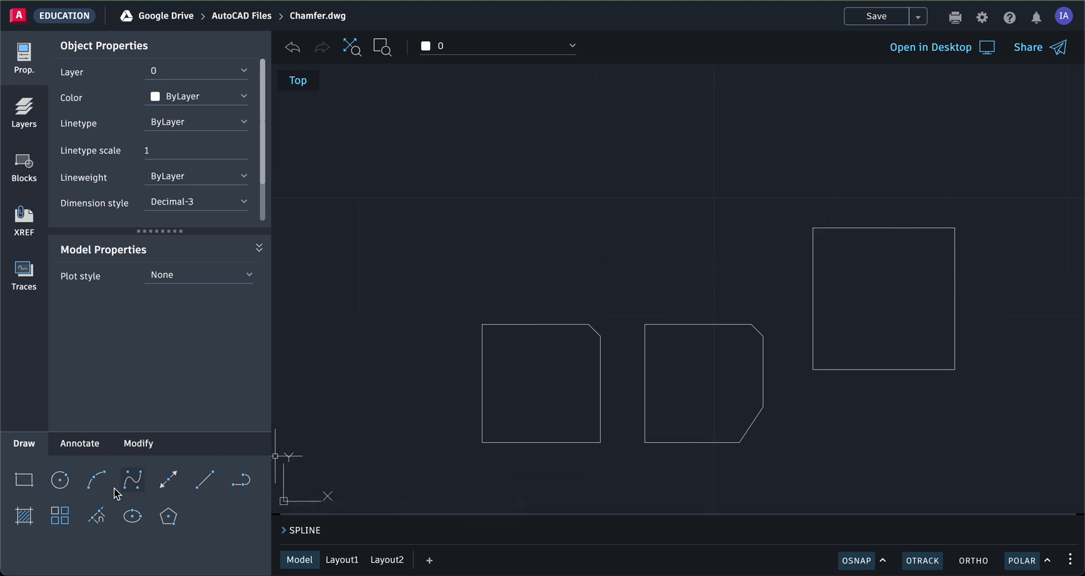
{"action": "key", "text": "Escape"}
- Chamfer the upper-right corner of the 12 by 12 square with both chamfer distances set to 2
{"action": "left_click", "coordinate": [140, 444]}
{"action": "left_click", "coordinate": [160, 489]}
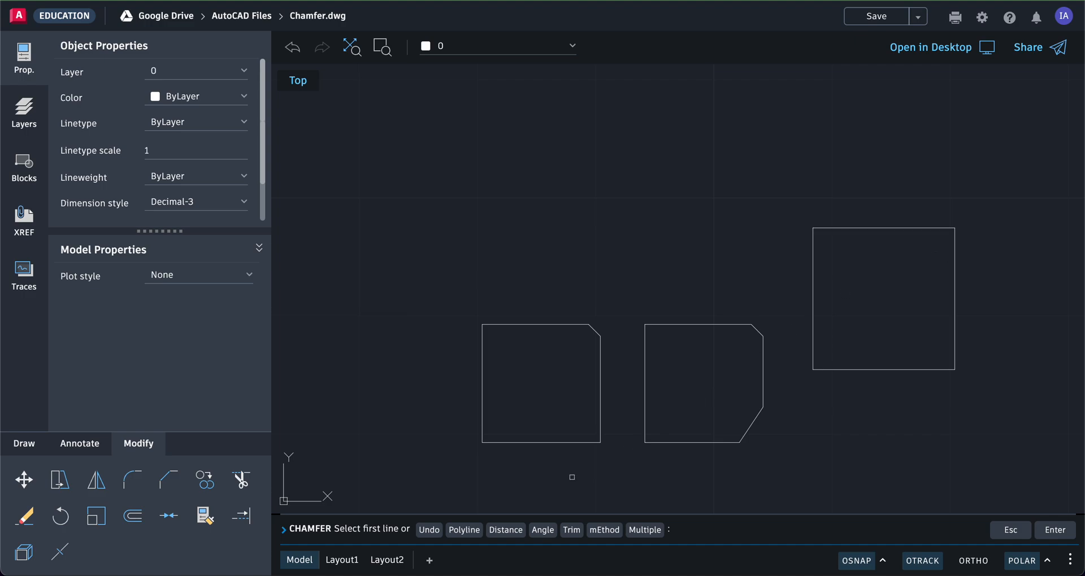
{"action": "left_click", "coordinate": [504, 531]}
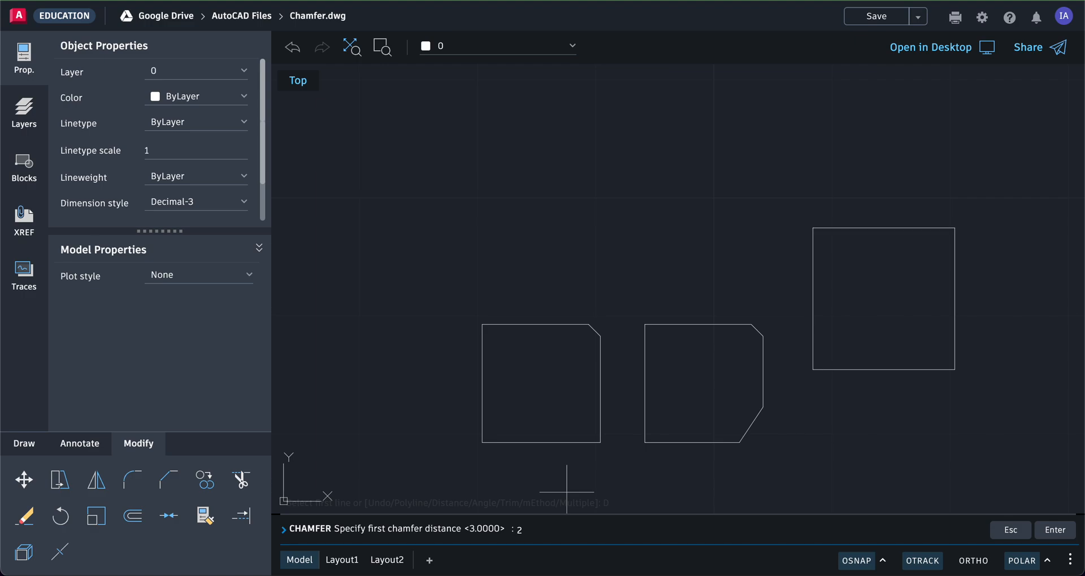
{"action": "key", "text": "Return"}
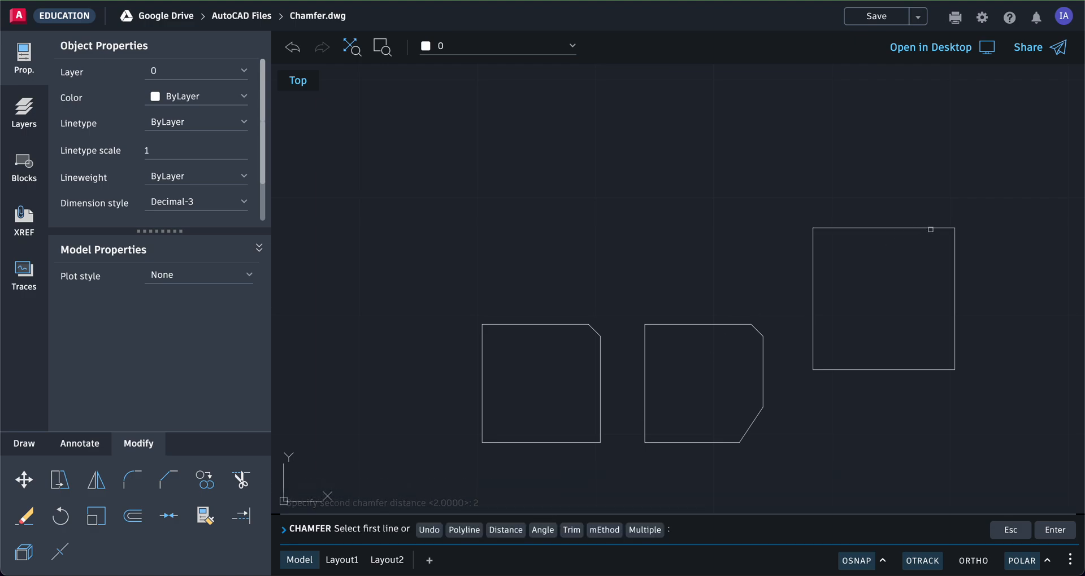
{"action": "left_click", "coordinate": [931, 228]}
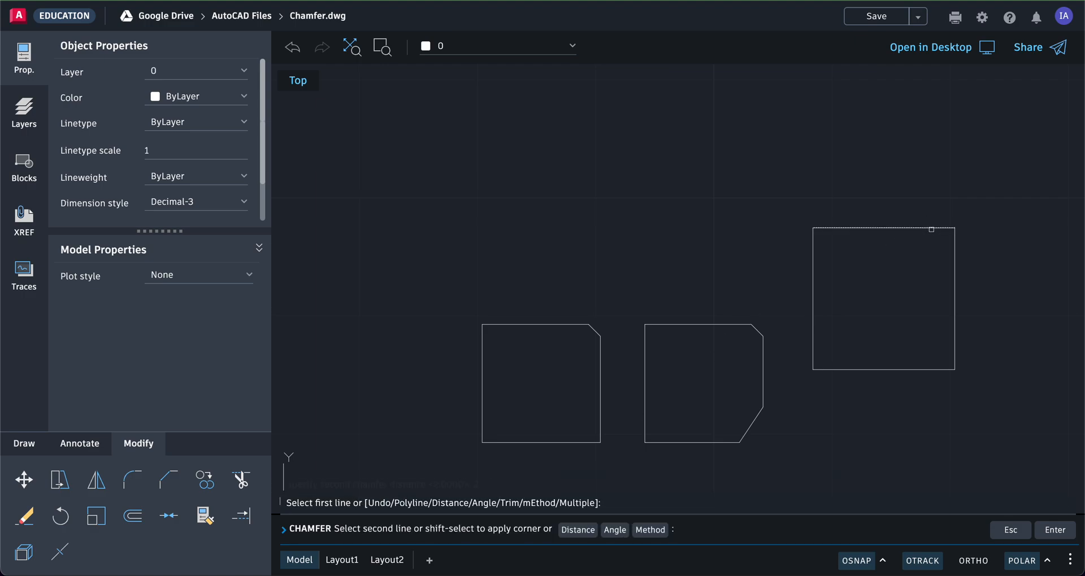
{"action": "left_click", "coordinate": [953, 251]}
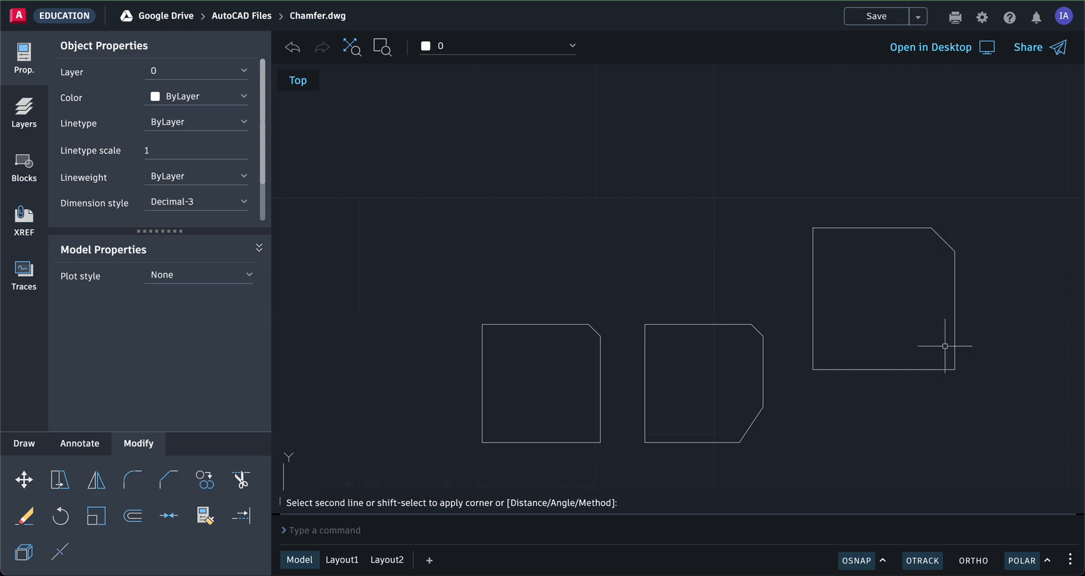
- Chamfer the 12 by 12 square's lower-right, lower-left and upper-left corners with the same chamfer distances of 2
{"action": "left_click", "coordinate": [171, 474]}
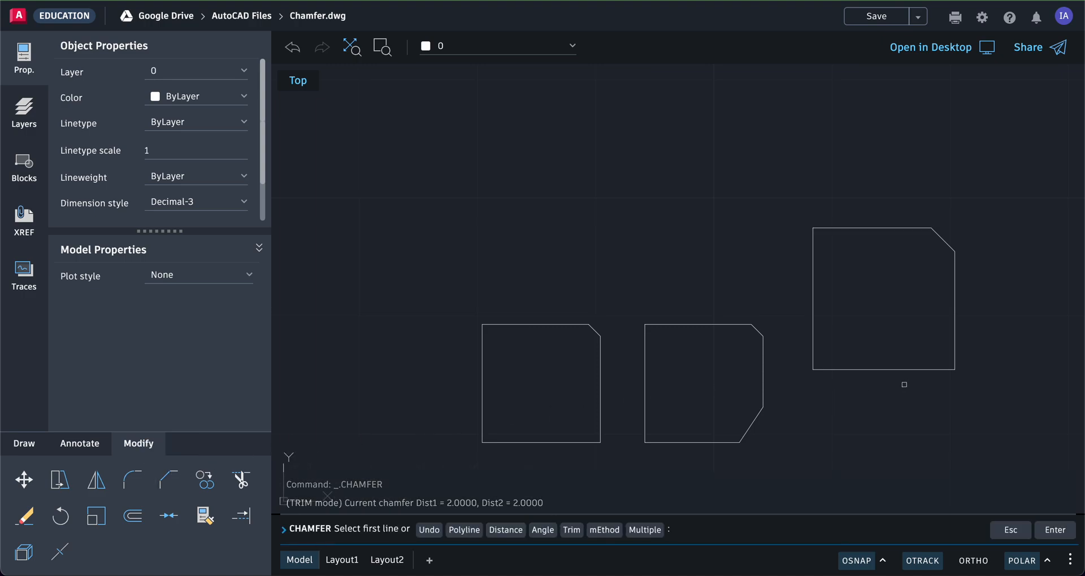
{"action": "left_click", "coordinate": [953, 351]}
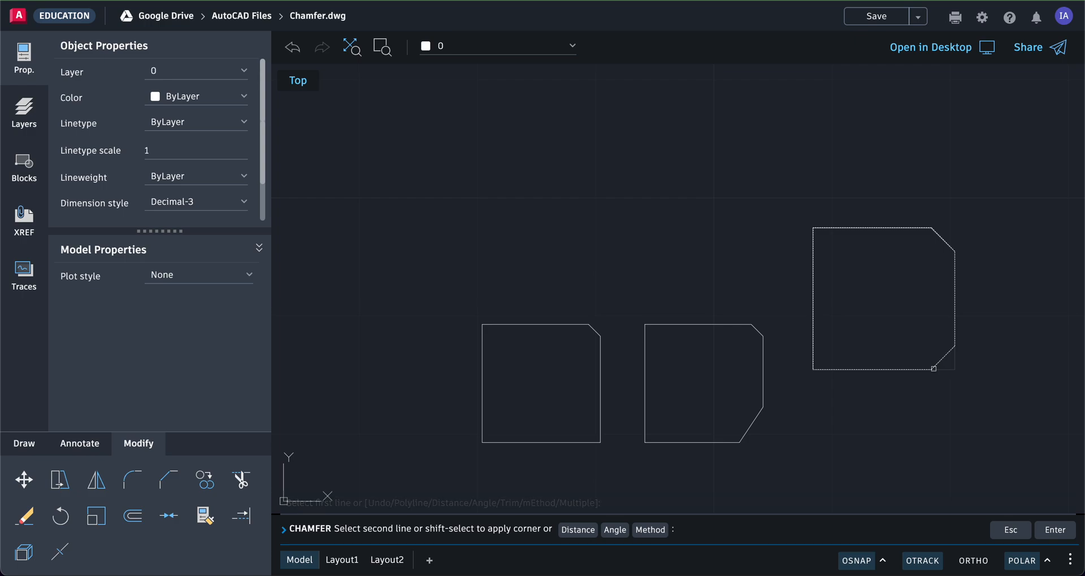
{"action": "left_click", "coordinate": [933, 368]}
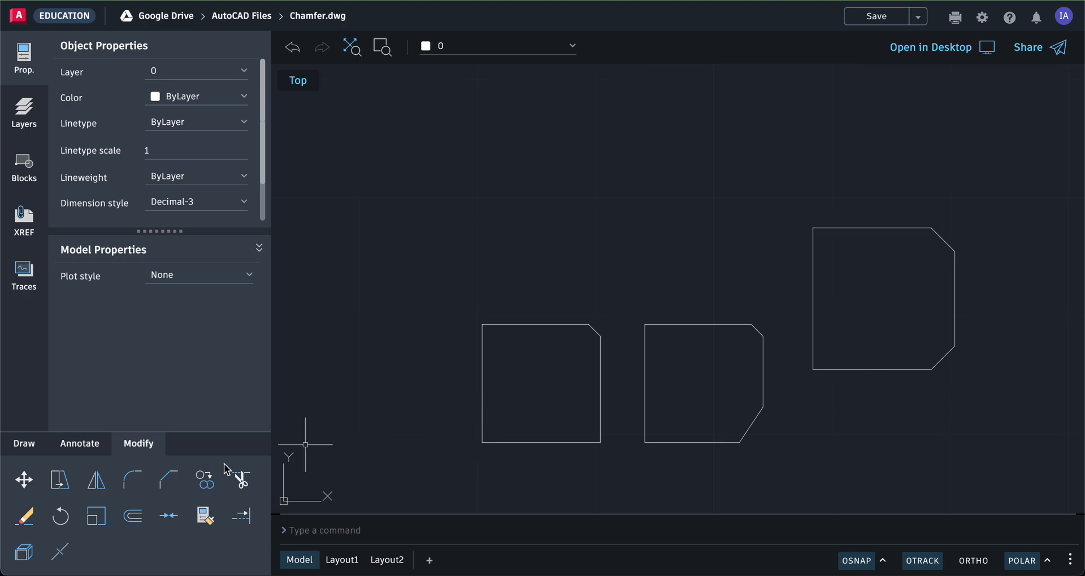
{"action": "left_click", "coordinate": [168, 481]}
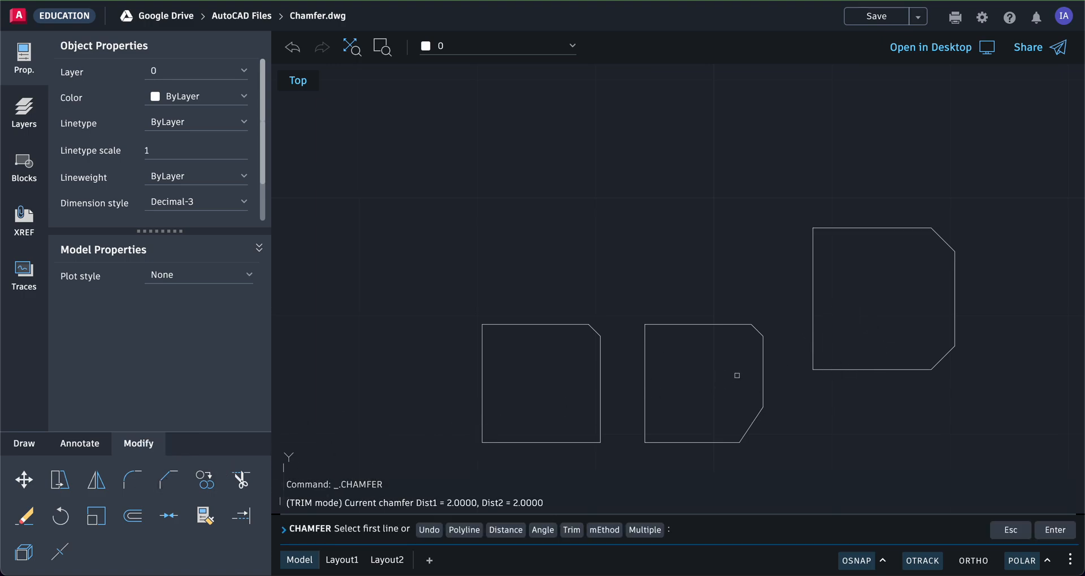
{"action": "left_click", "coordinate": [836, 369]}
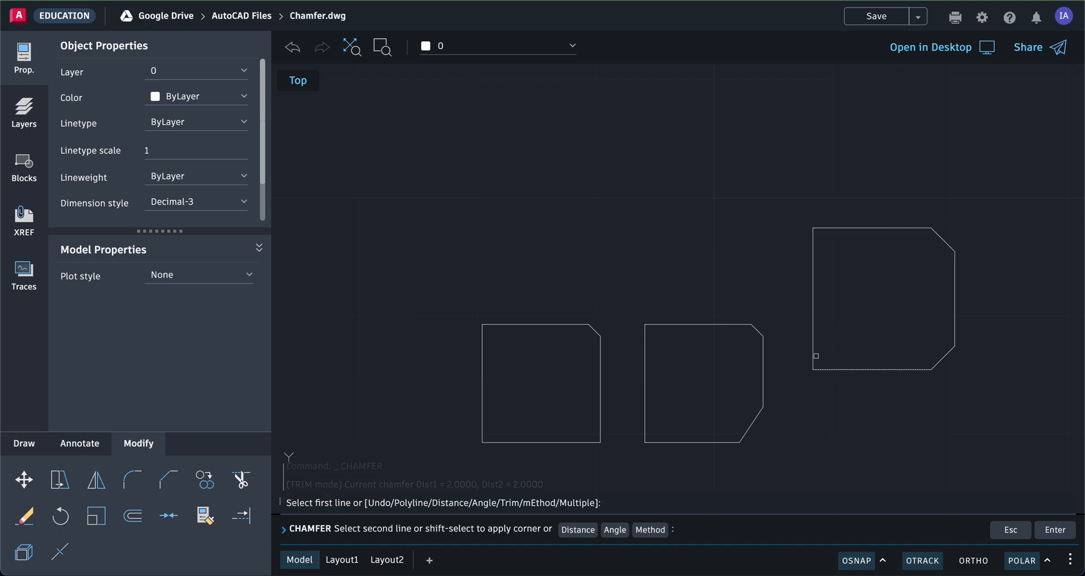
{"action": "left_click", "coordinate": [814, 352]}
{"action": "left_click", "coordinate": [169, 480]}
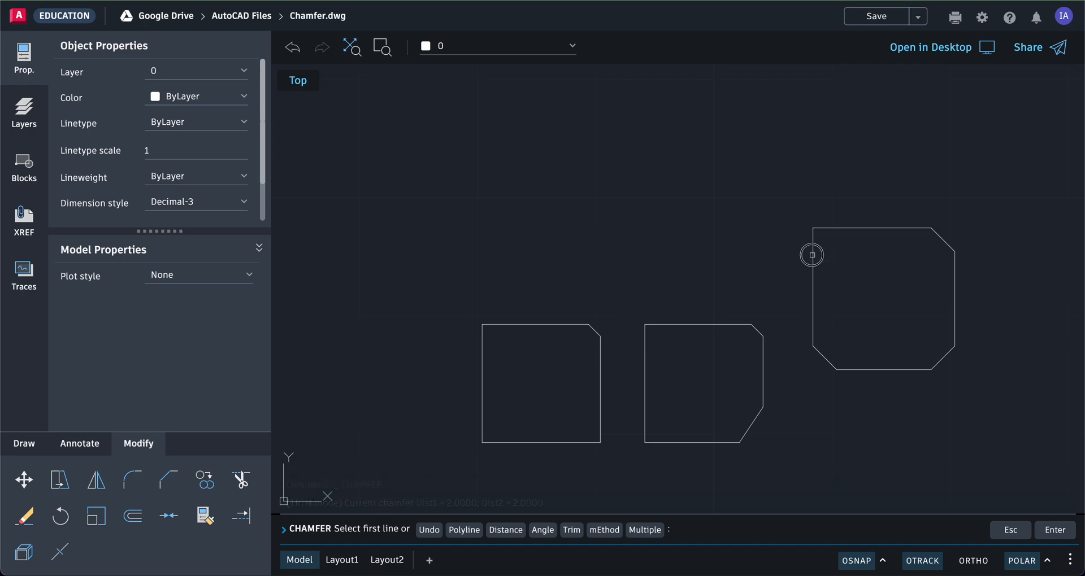
{"action": "left_click", "coordinate": [812, 253]}
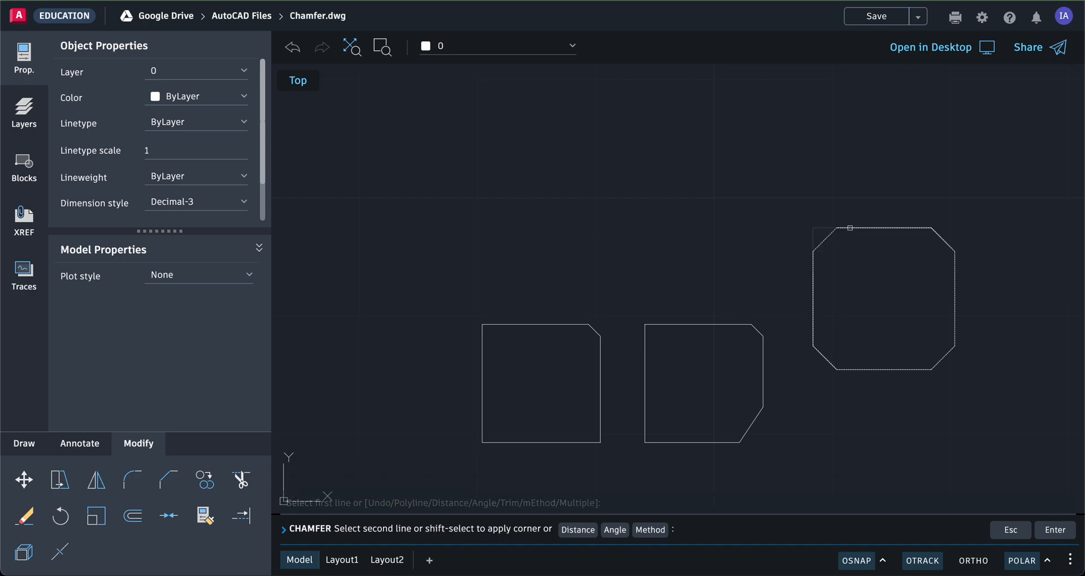
{"action": "left_click", "coordinate": [870, 228]}
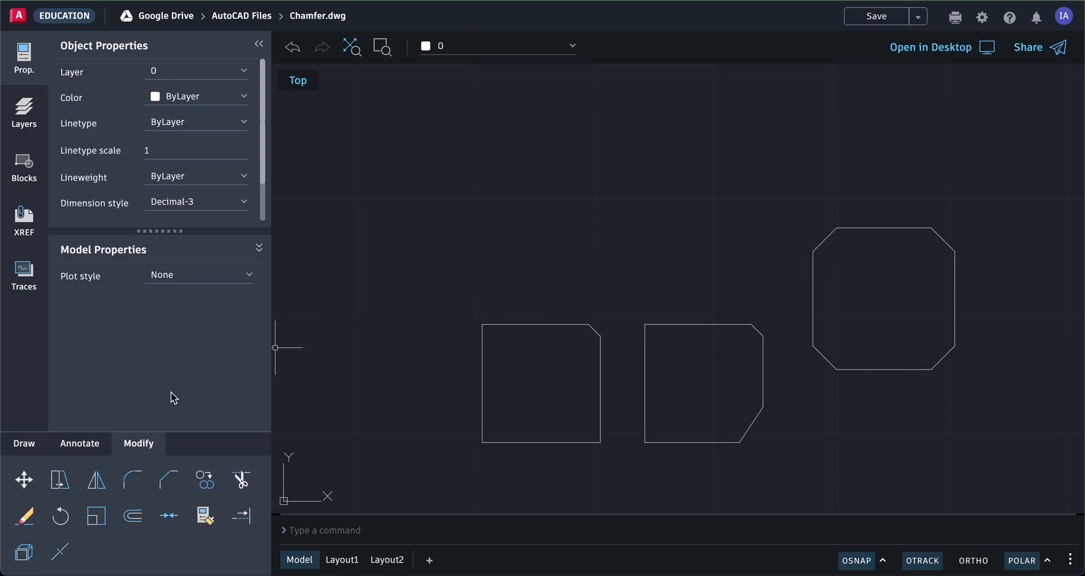
- Draw an 8 by 8 square above the first chamfered square
{"action": "left_click", "coordinate": [25, 444]}
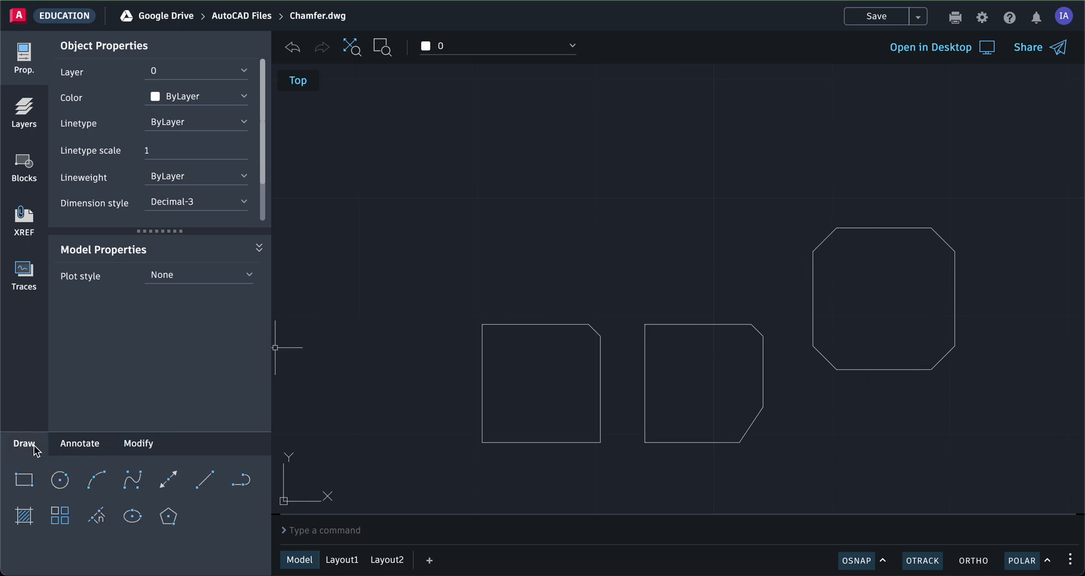
{"action": "left_click", "coordinate": [25, 481]}
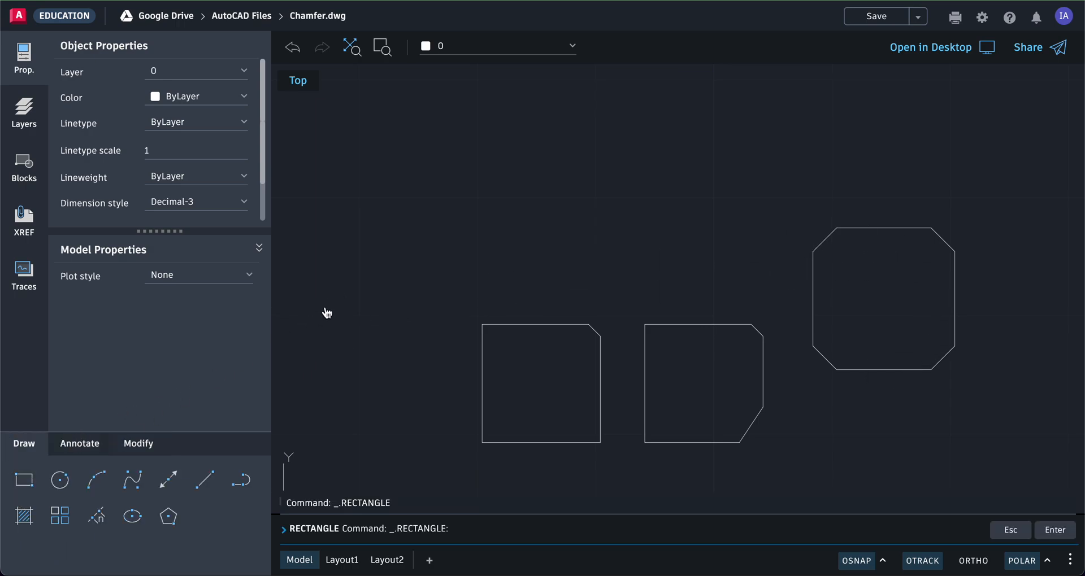
{"action": "left_click", "coordinate": [457, 254]}
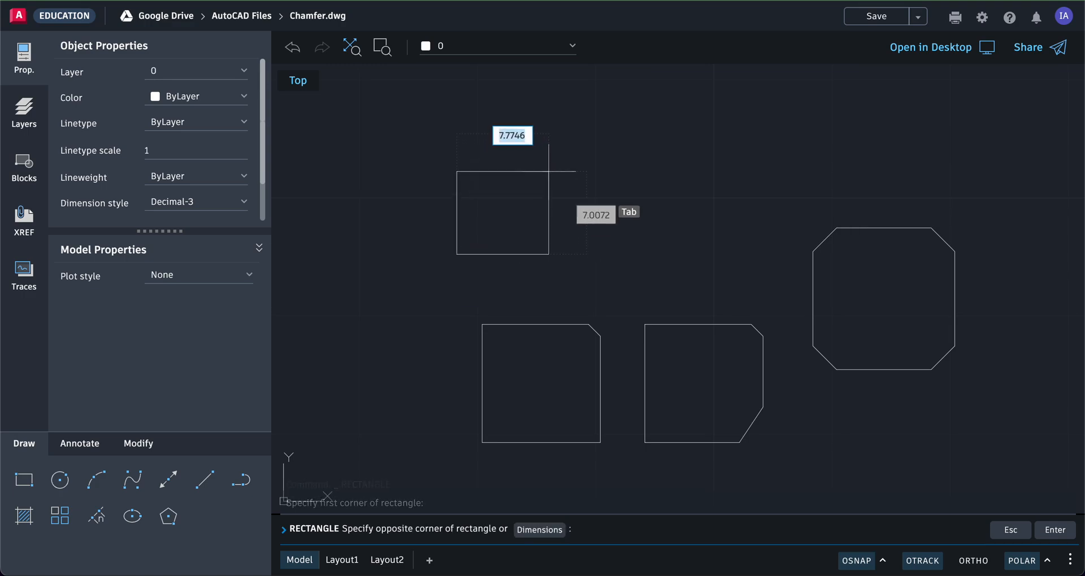
{"action": "type", "text": "6"}
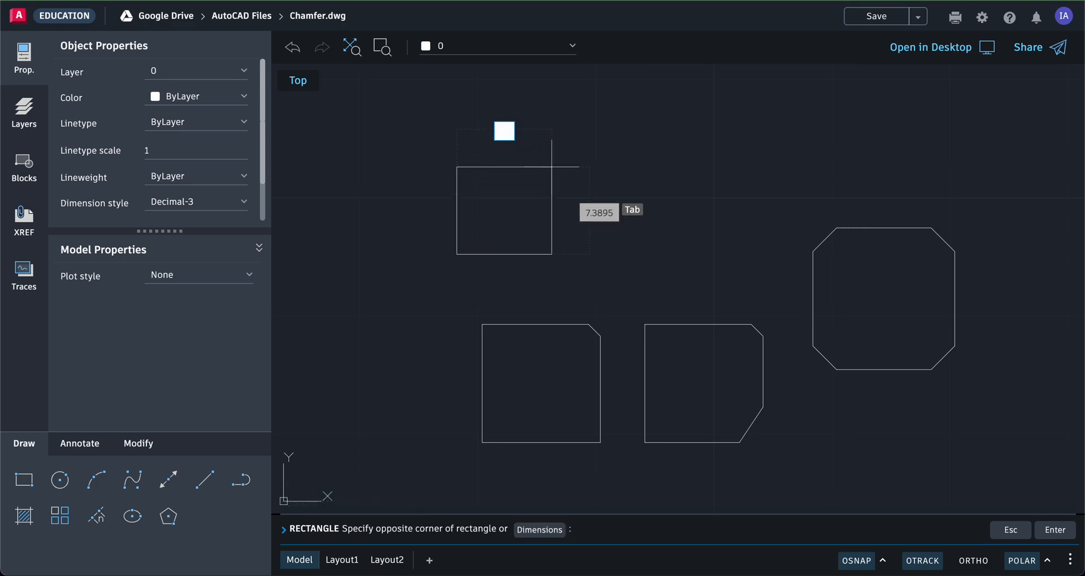
{"action": "key", "text": "Tab"}
{"action": "type", "text": "8"}
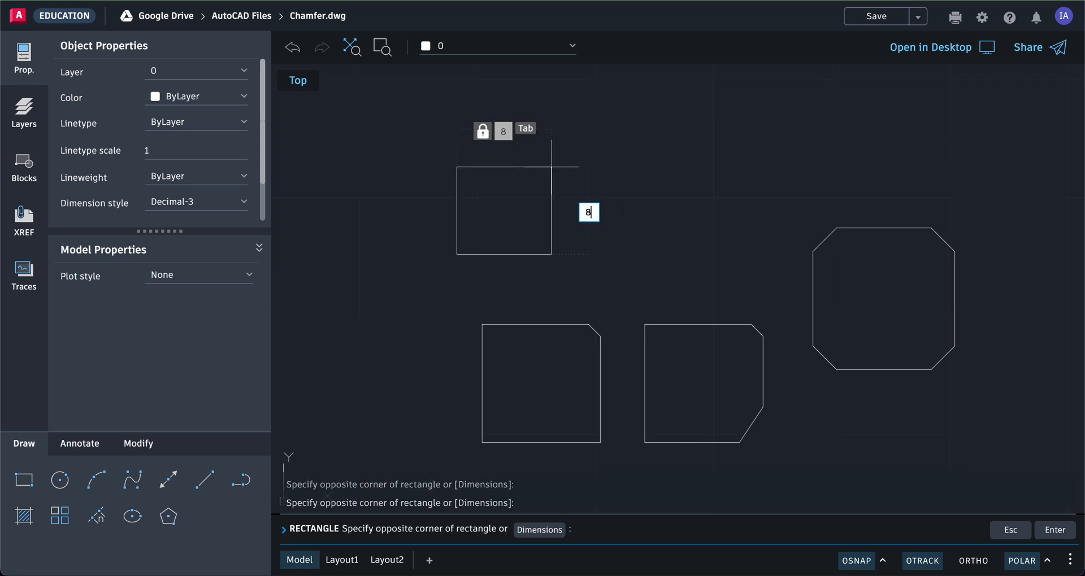
{"action": "key", "text": "Return"}
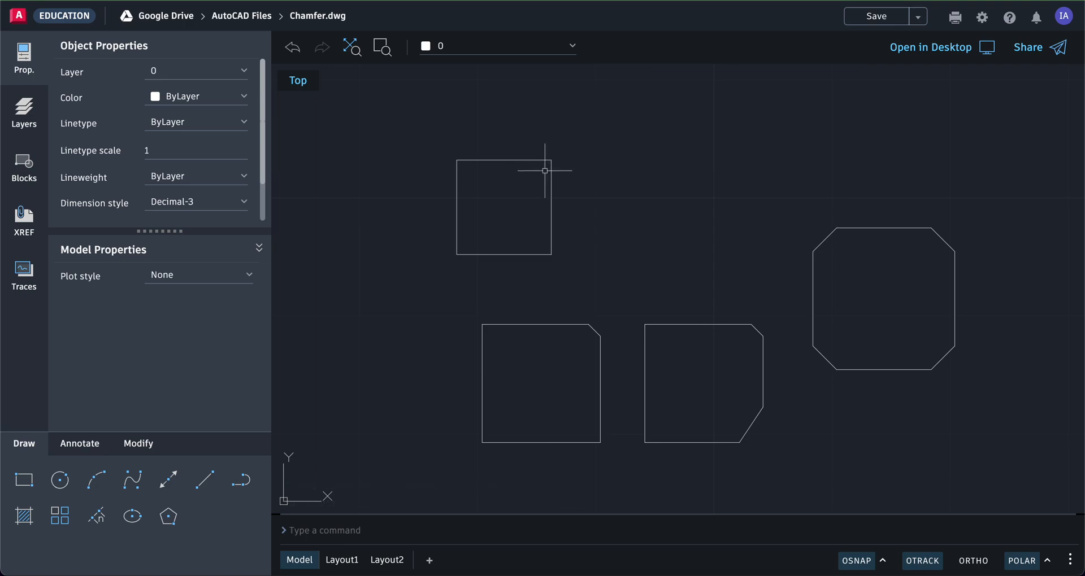
- Start a new chamfer and set both its first and second distances to 3
{"action": "left_click", "coordinate": [139, 444]}
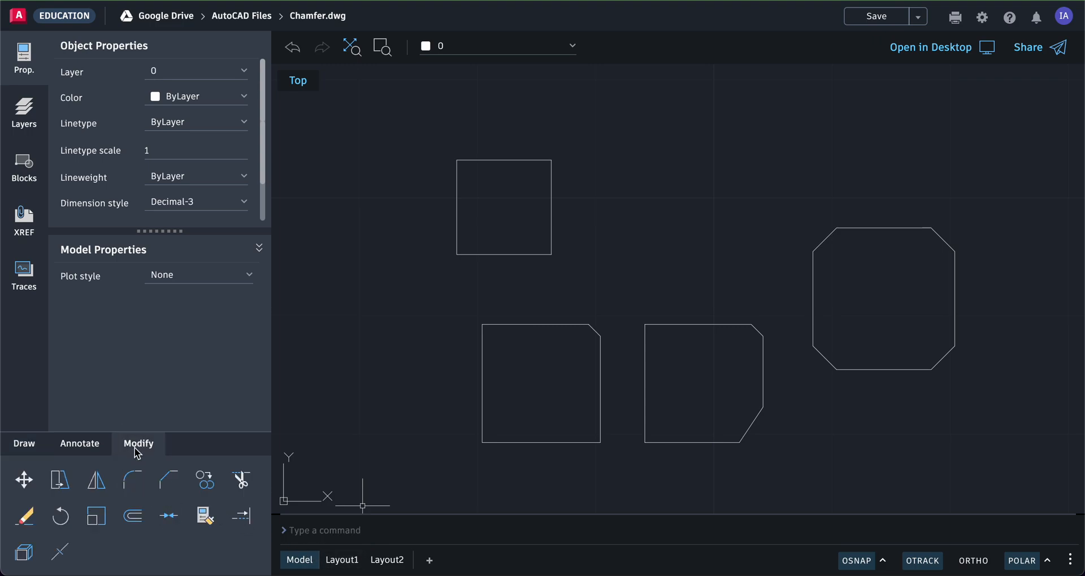
{"action": "left_click", "coordinate": [168, 481]}
{"action": "left_click", "coordinate": [514, 533]}
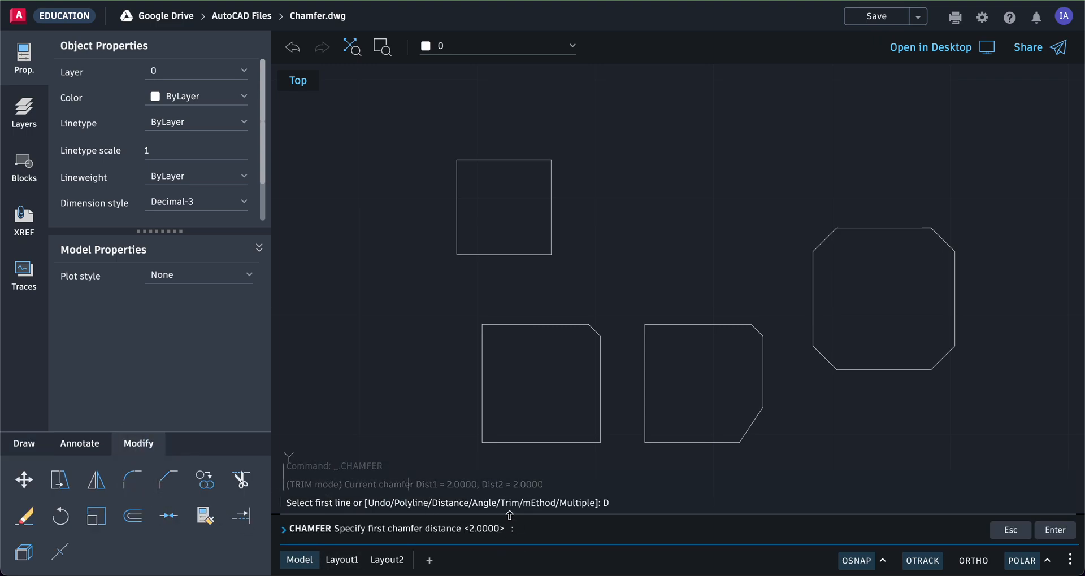
{"action": "type", "text": "3"}
{"action": "key", "text": "Return"}
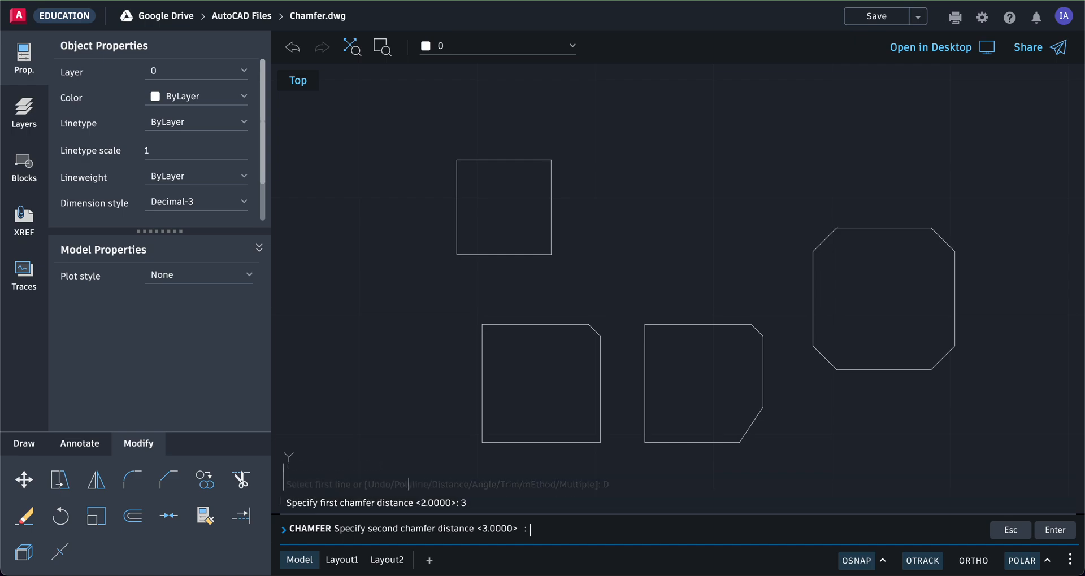
{"action": "type", "text": "3"}
{"action": "key", "text": "Return"}
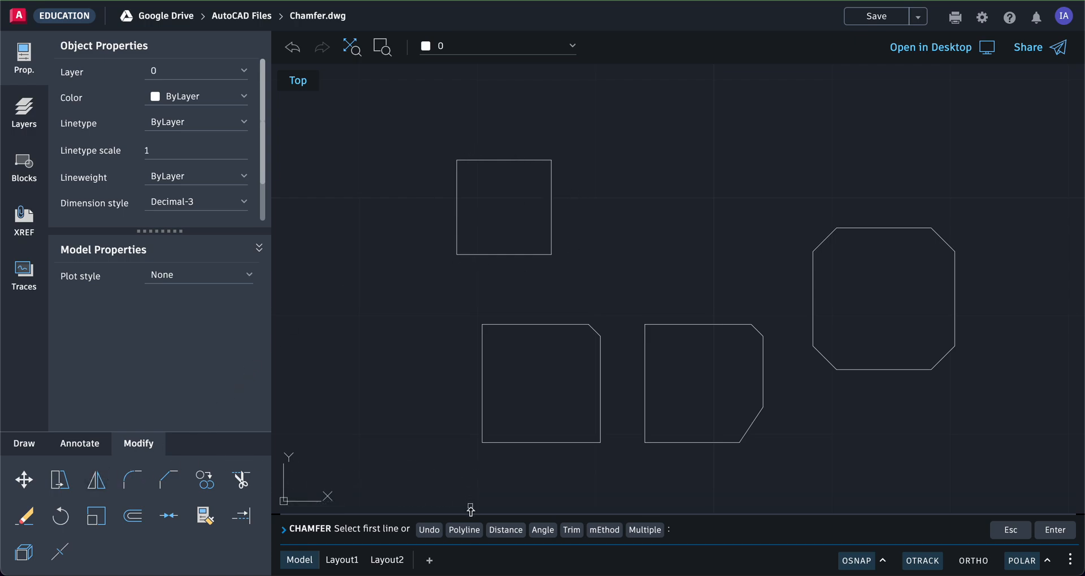
- Chamfer all corners of the 8 by 8 square at once as a polyline, with both distances set to 2.5
{"action": "left_click", "coordinate": [469, 530]}
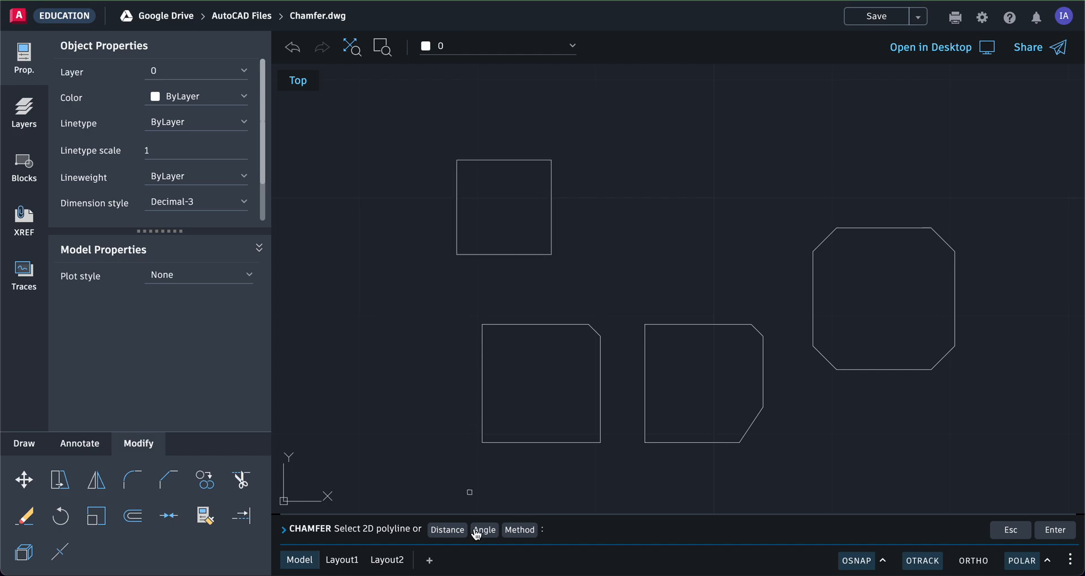
{"action": "left_click", "coordinate": [454, 535]}
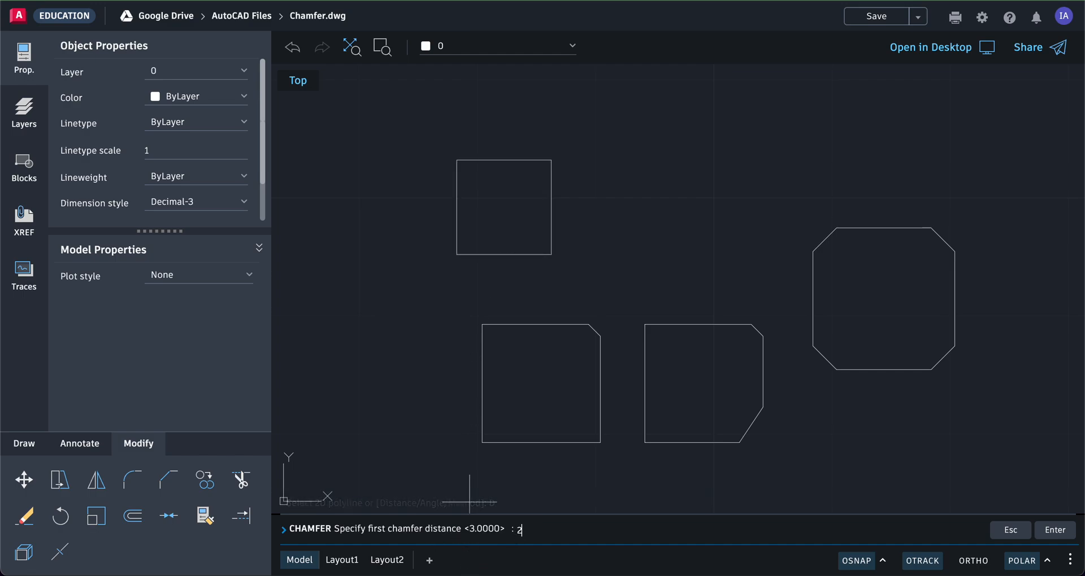
{"action": "type", "text": "2.5"}
{"action": "key", "text": "Return"}
{"action": "type", "text": "2."}
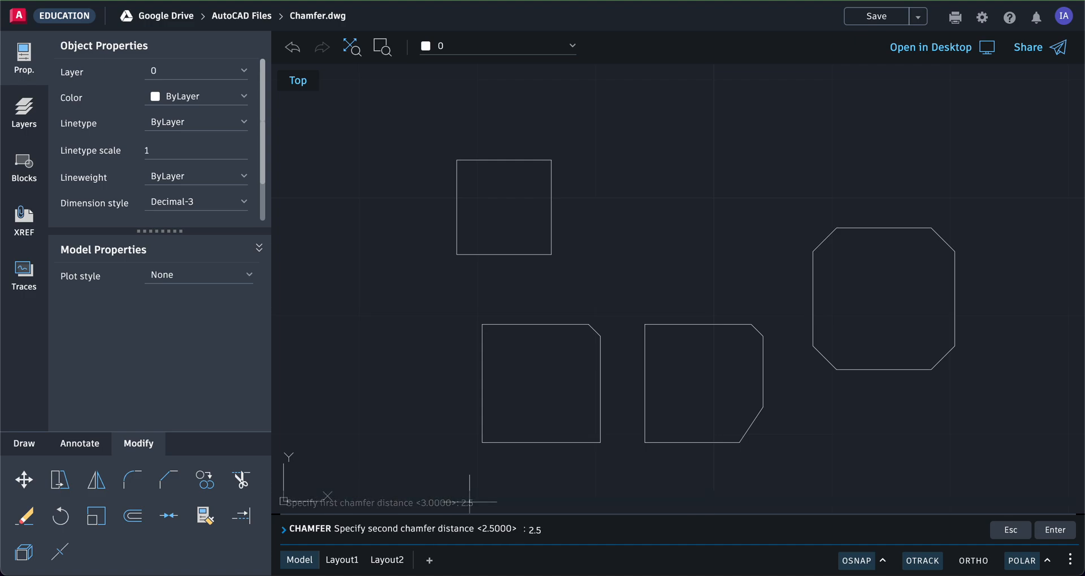
{"action": "key", "text": "Return"}
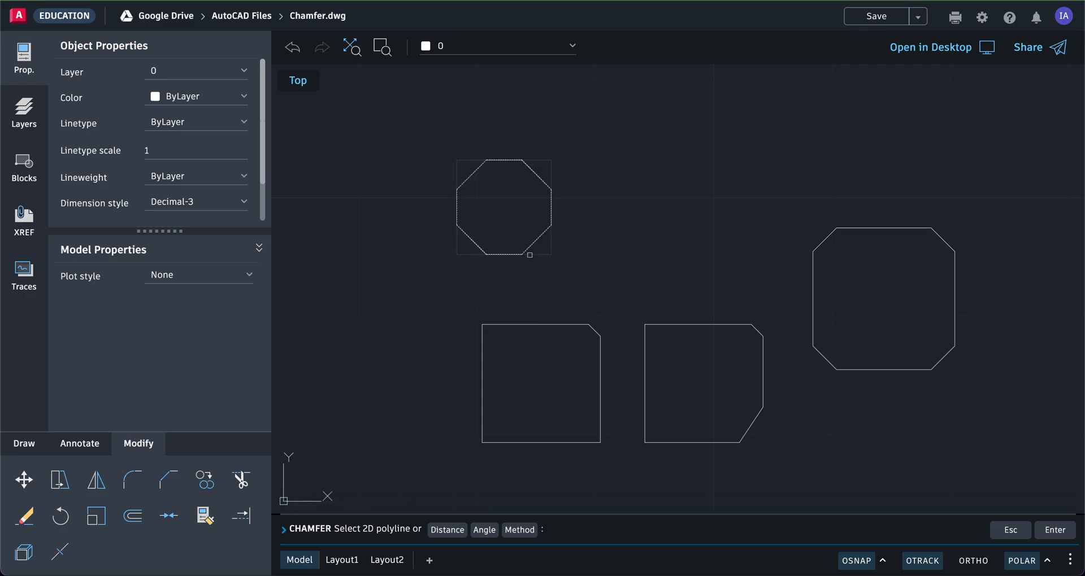
{"action": "left_click", "coordinate": [529, 255]}
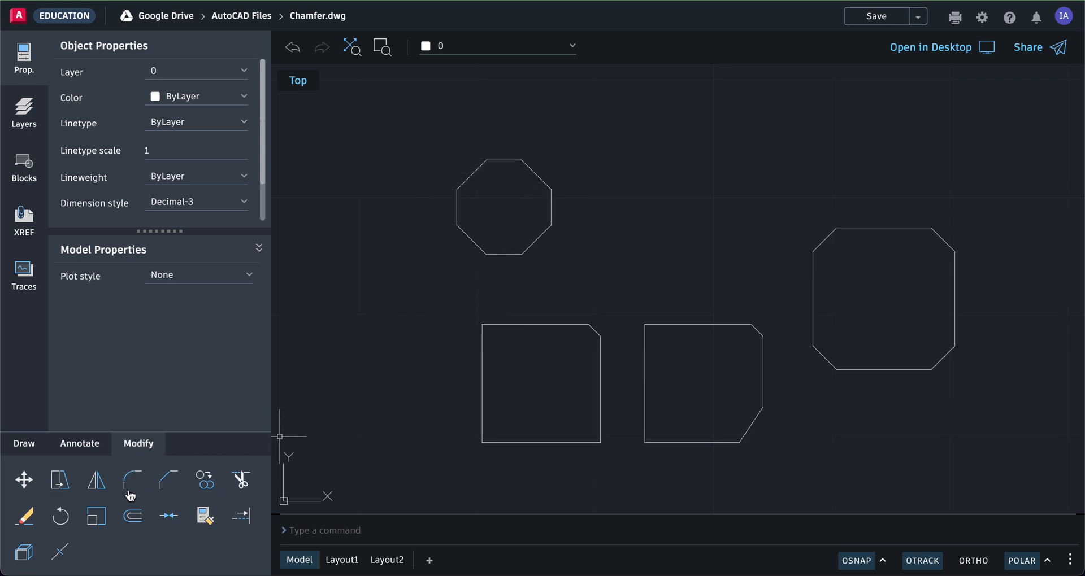
- Draw a small closed rectangle from four separate line segments between the small chamfered octagon and the large chamfered square
{"action": "left_click", "coordinate": [32, 450]}
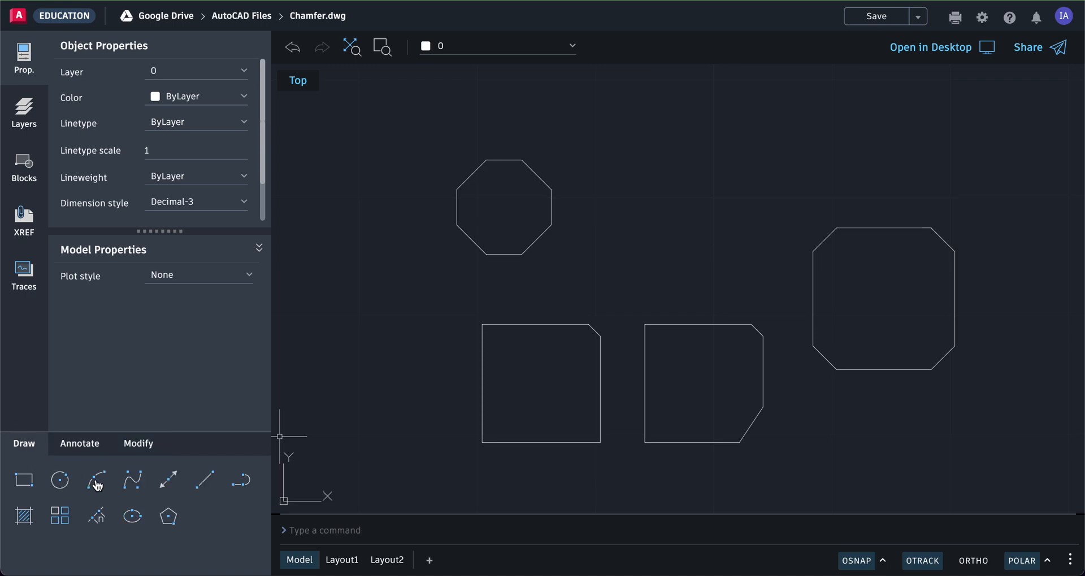
{"action": "left_click", "coordinate": [206, 480]}
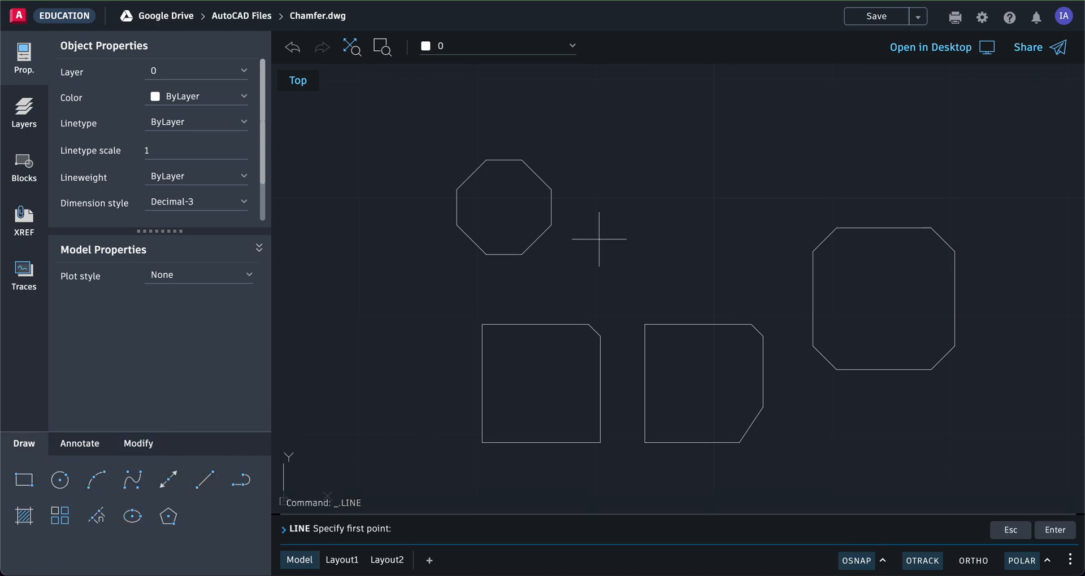
{"action": "left_click", "coordinate": [640, 241]}
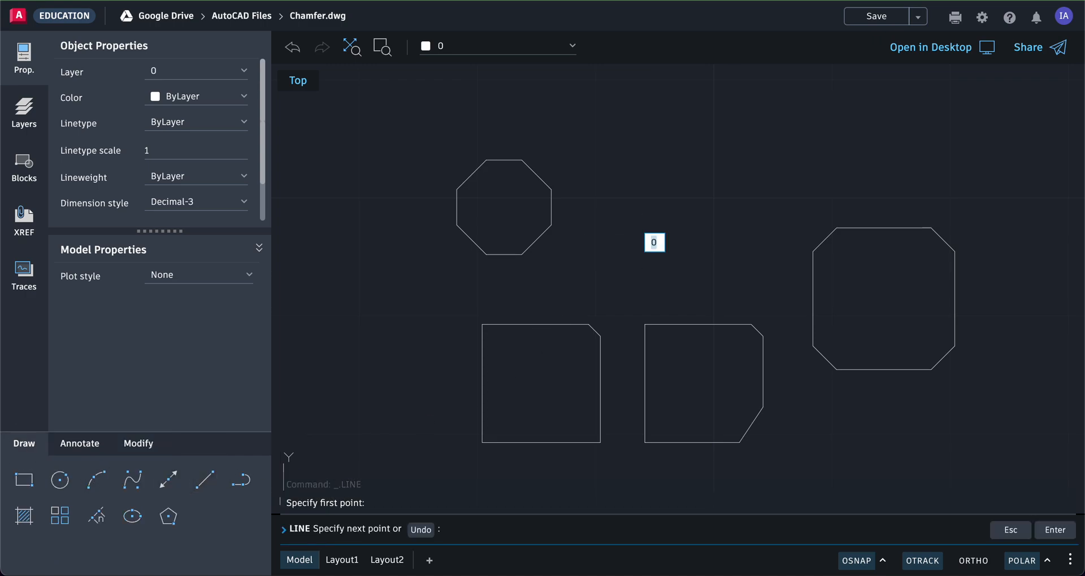
{"action": "left_click", "coordinate": [640, 173]}
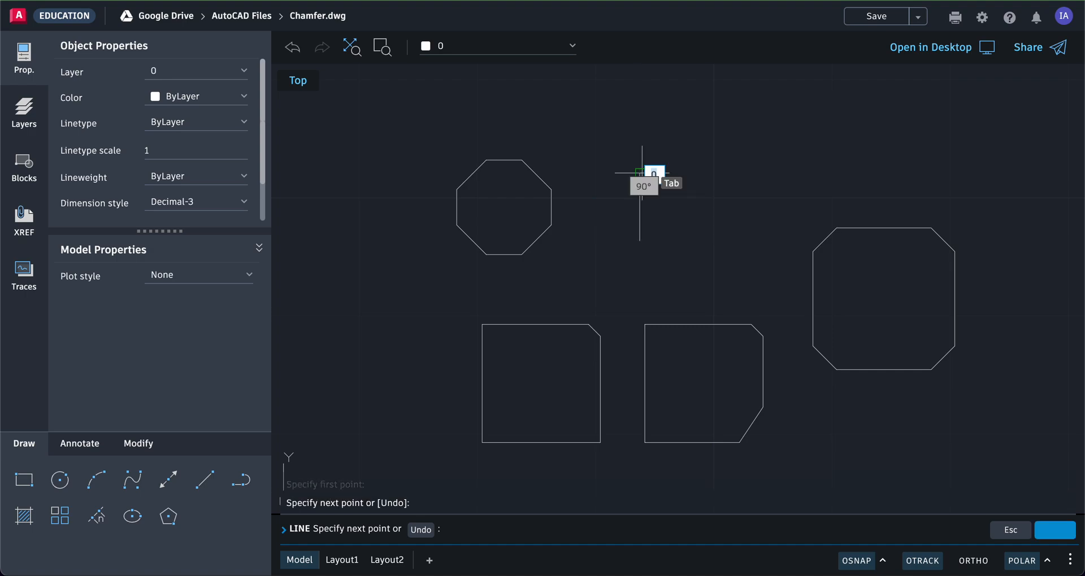
{"action": "left_click", "coordinate": [693, 173]}
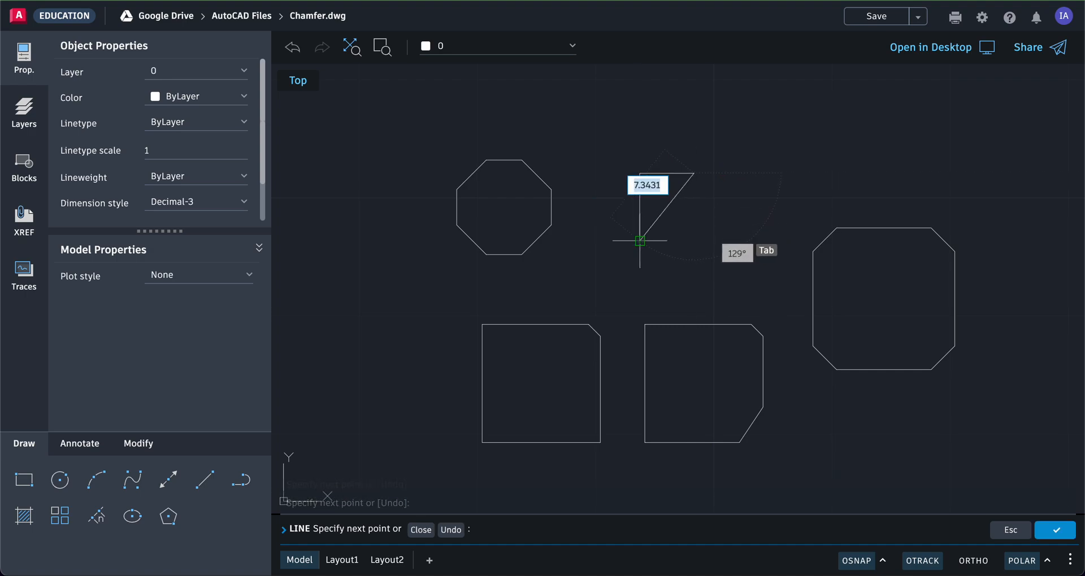
{"action": "left_click", "coordinate": [688, 243]}
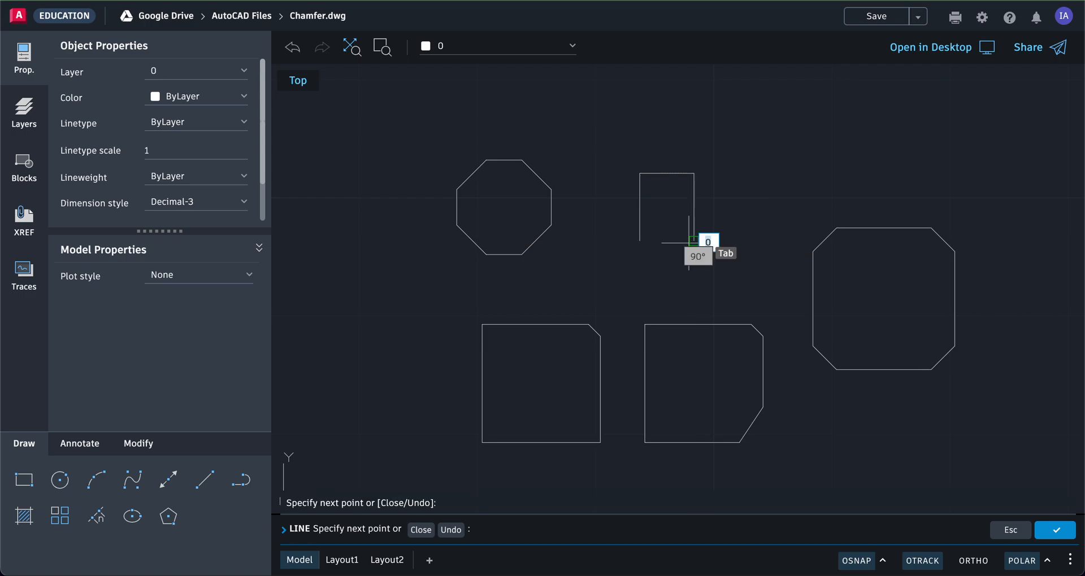
{"action": "left_click", "coordinate": [640, 240]}
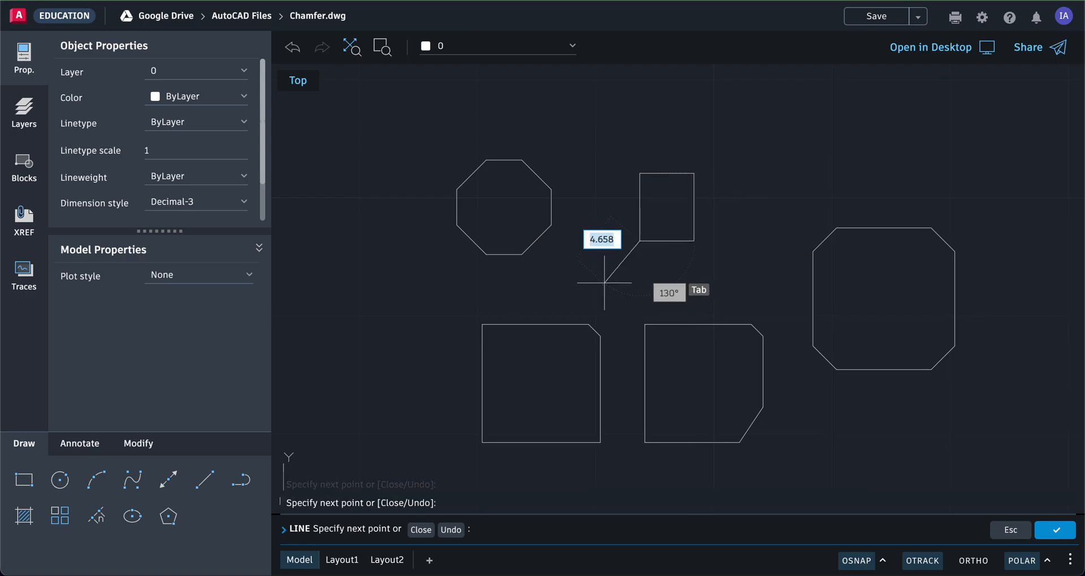
{"action": "key", "text": "Return"}
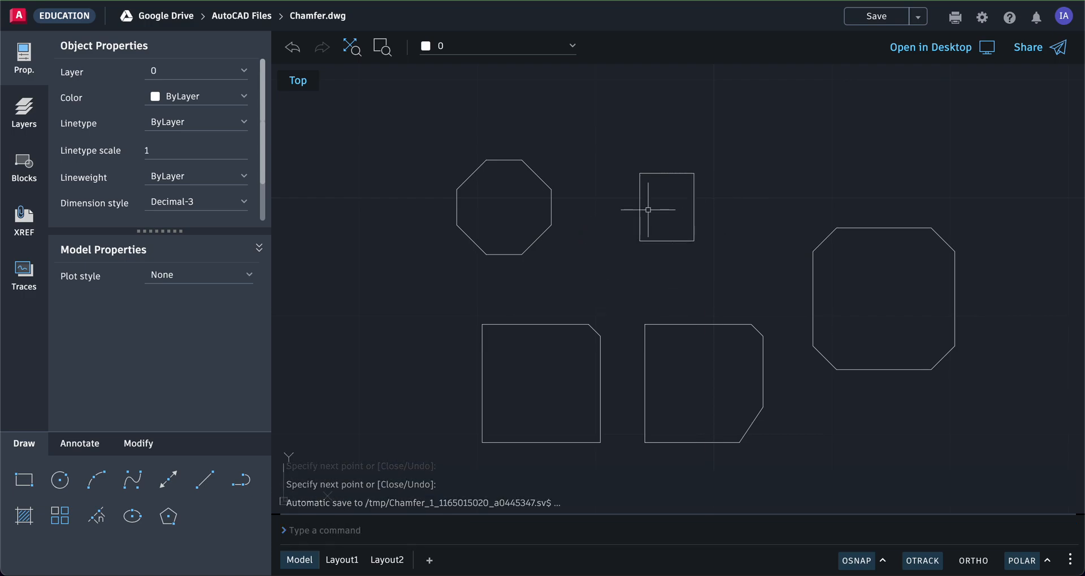
- Check how one side of the four-line rectangle selects compared with an edge of the square that has one chamfered corner
{"action": "left_click", "coordinate": [639, 198]}
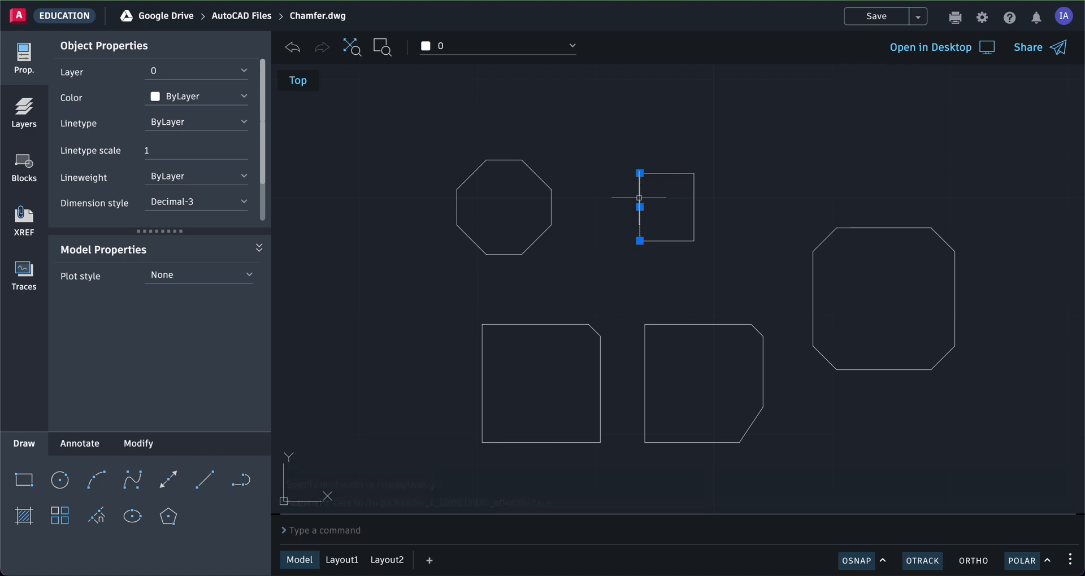
{"action": "key", "text": "Escape"}
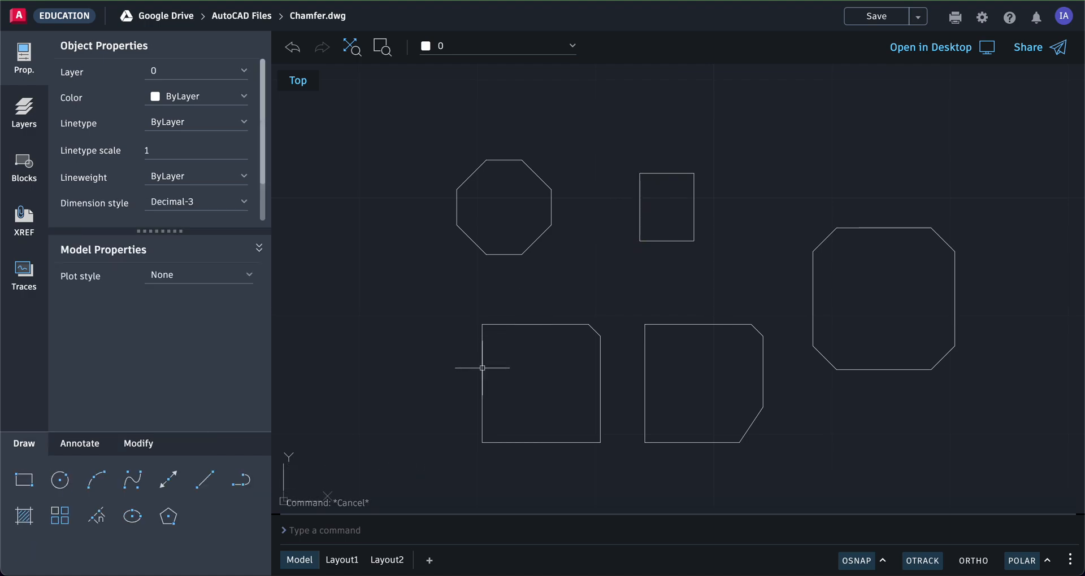
{"action": "left_click", "coordinate": [482, 368]}
{"action": "key", "text": "Escape"}
- Try to chamfer the four-line rectangle using the Chamfer command's Polyline option, picking its different sides, and leave the command
{"action": "left_click", "coordinate": [204, 482]}
{"action": "left_click", "coordinate": [140, 444]}
{"action": "left_click", "coordinate": [159, 479]}
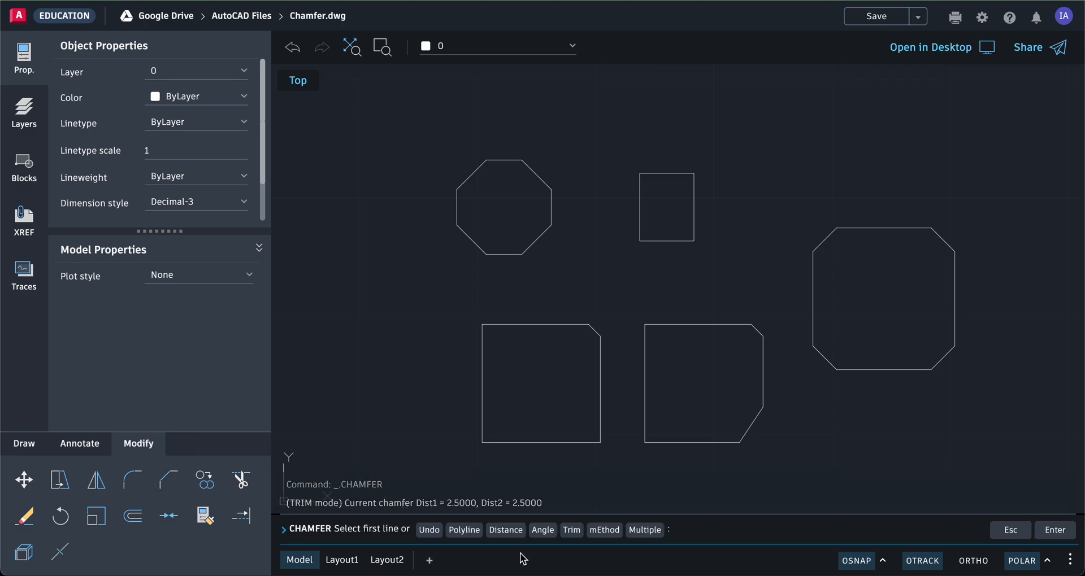
{"action": "left_click", "coordinate": [465, 531]}
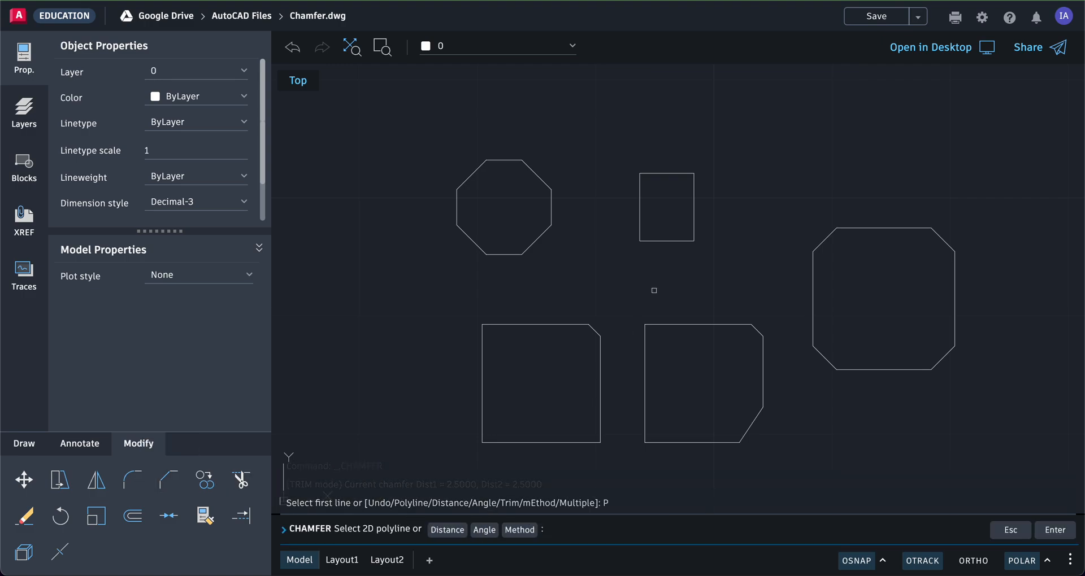
{"action": "left_click", "coordinate": [693, 230]}
{"action": "left_click", "coordinate": [693, 229]}
{"action": "left_click", "coordinate": [693, 227]}
{"action": "left_click", "coordinate": [694, 224]}
{"action": "left_click", "coordinate": [689, 173]}
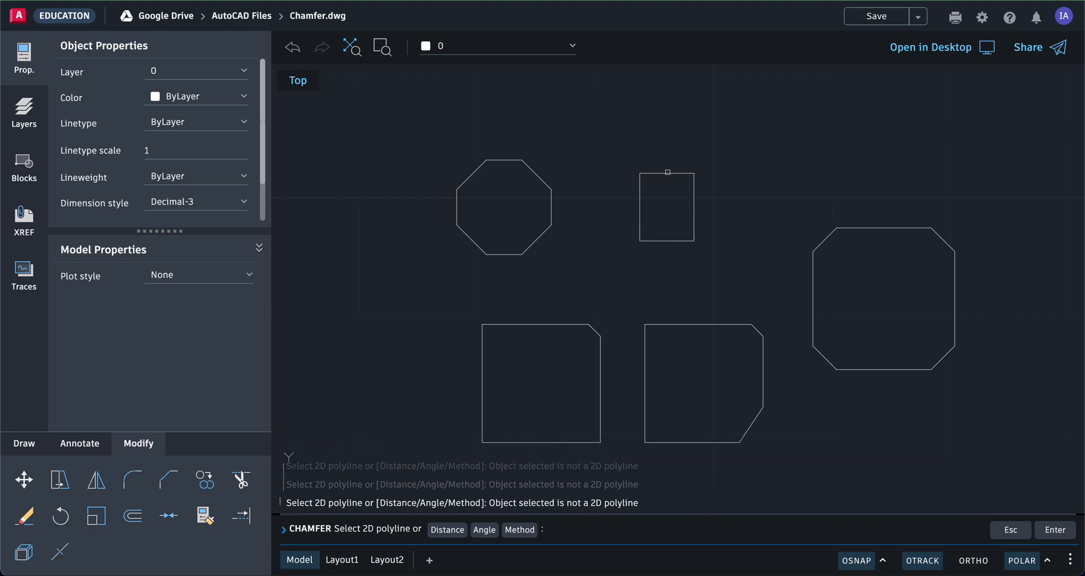
{"action": "left_click", "coordinate": [639, 189]}
{"action": "left_click", "coordinate": [640, 203]}
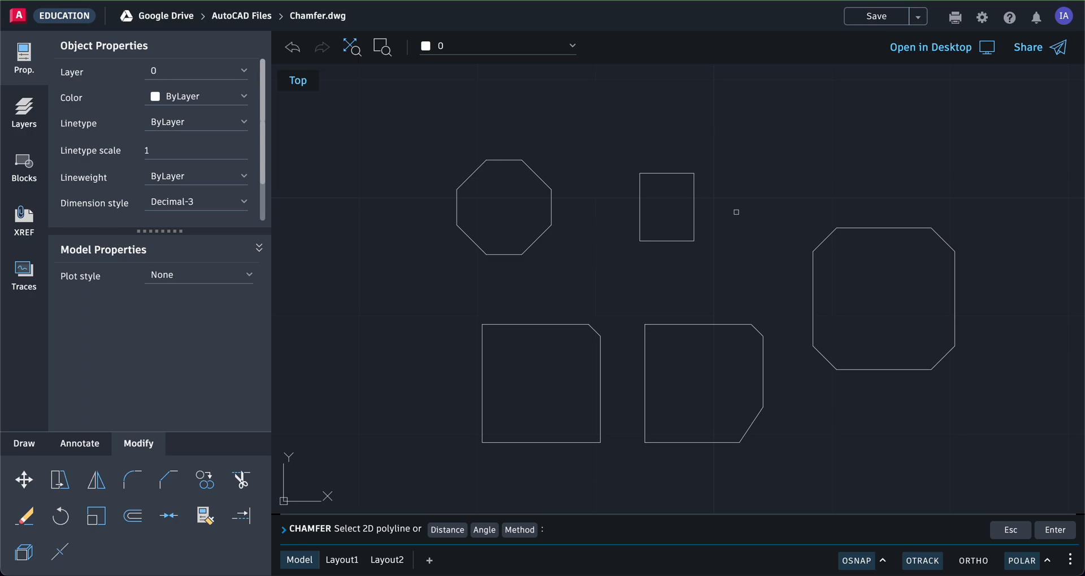
{"action": "key", "text": "Escape"}
{"action": "key", "text": "Escape"}
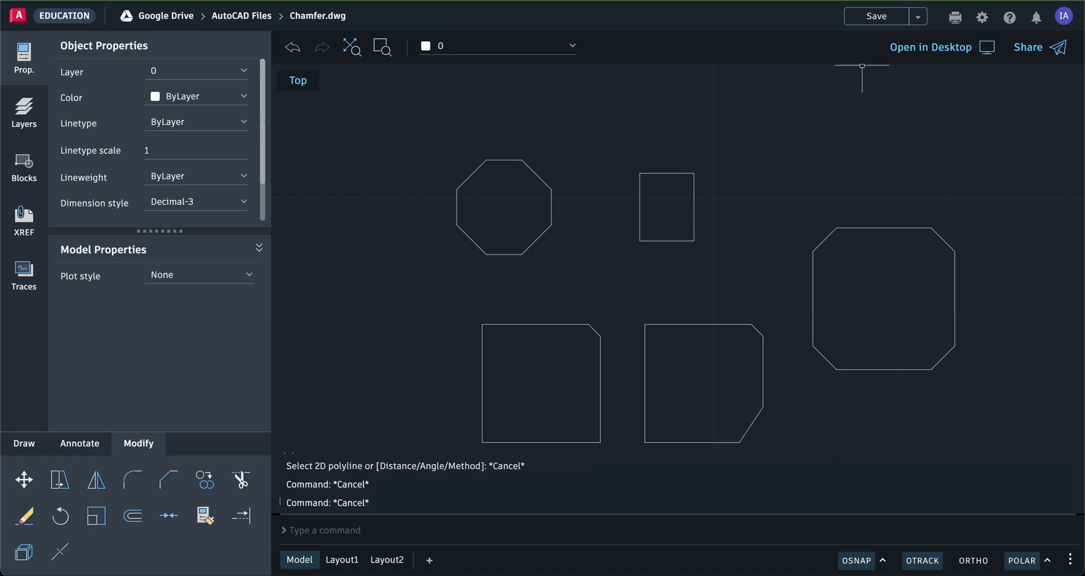
- Save the Chamfer drawing
{"action": "left_click", "coordinate": [876, 25]}
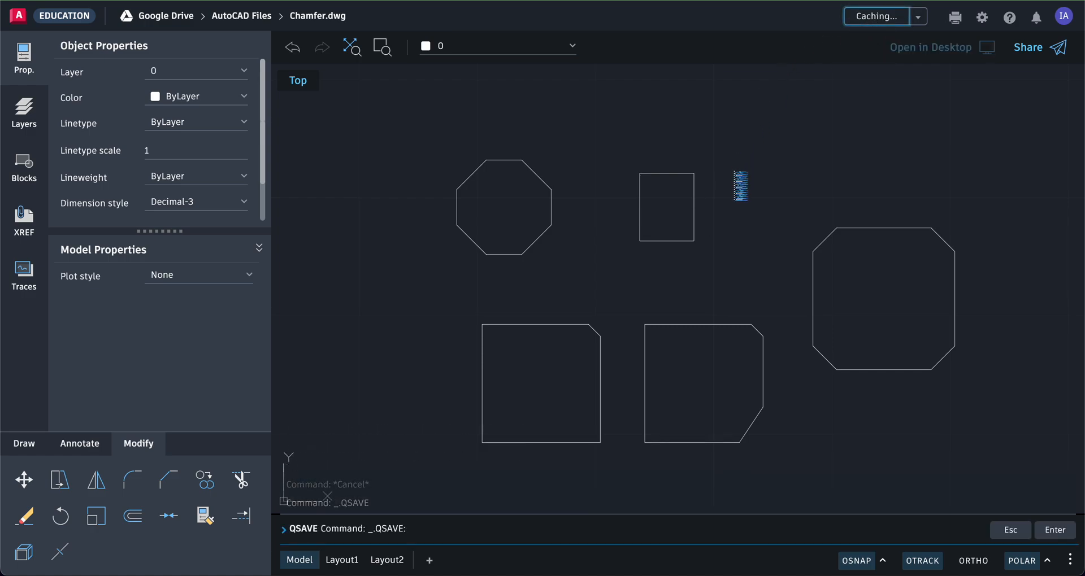